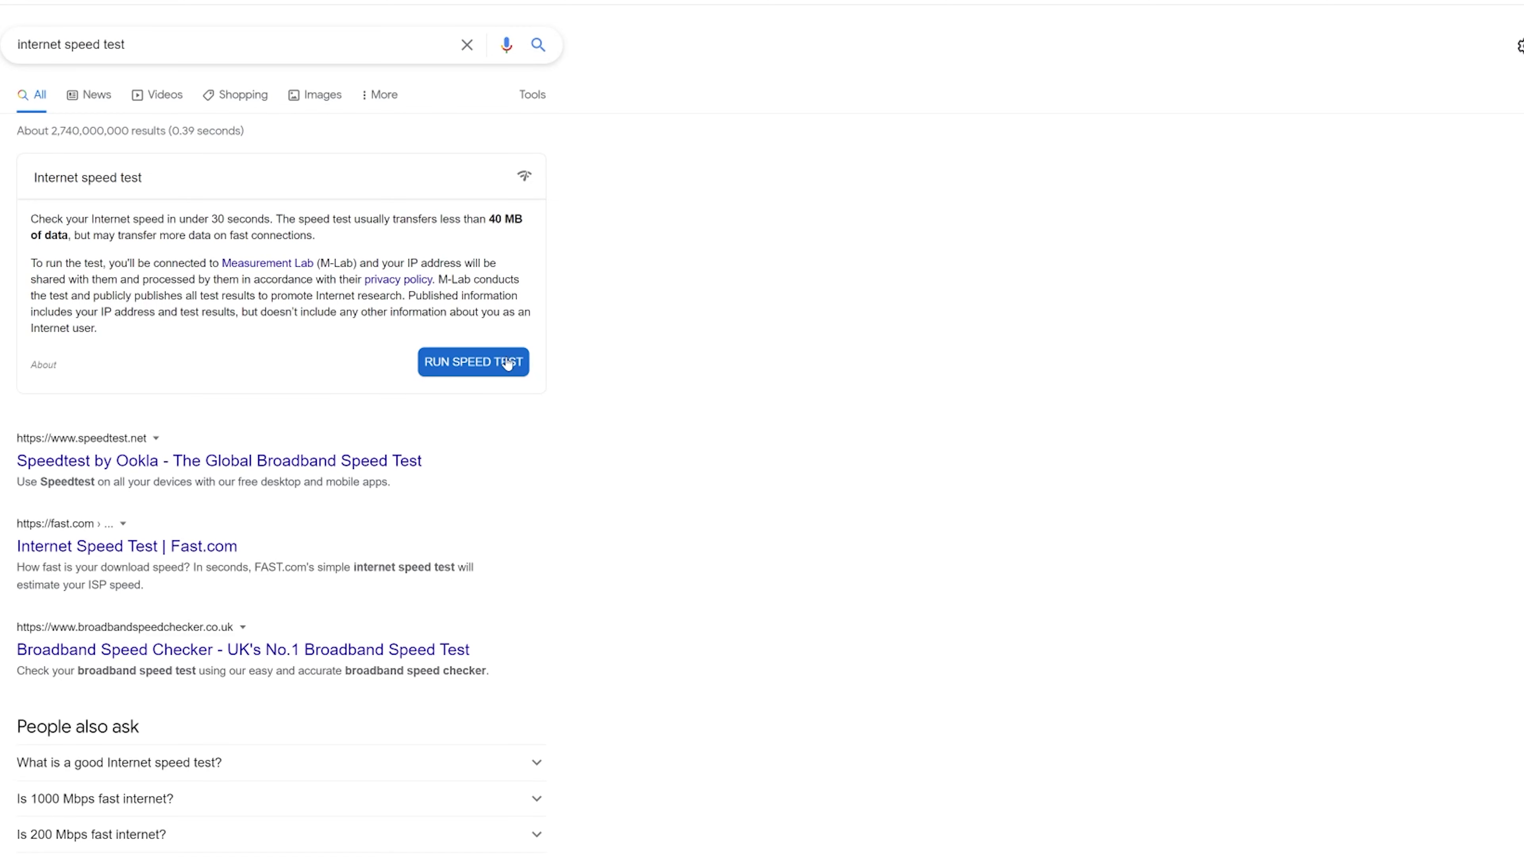
Step: Run Google's internet speed test, which shows about 54.2 Mbps download
left_click(474, 371)
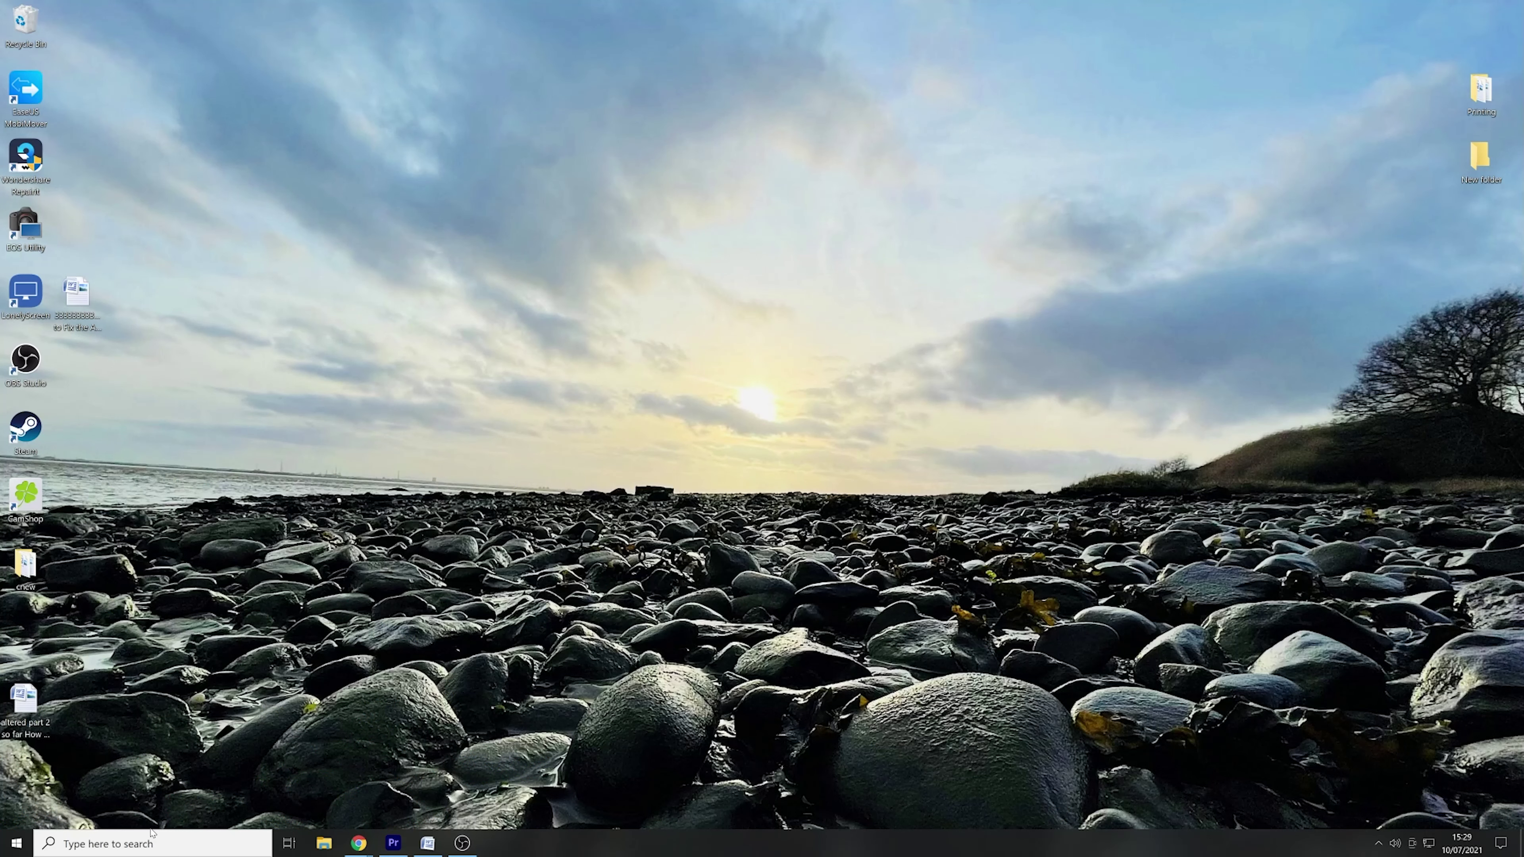
Step: Open Device Manager and start a driver update for NVIDIA High Definition Audio under Sound, video and game controllers
left_click(129, 846)
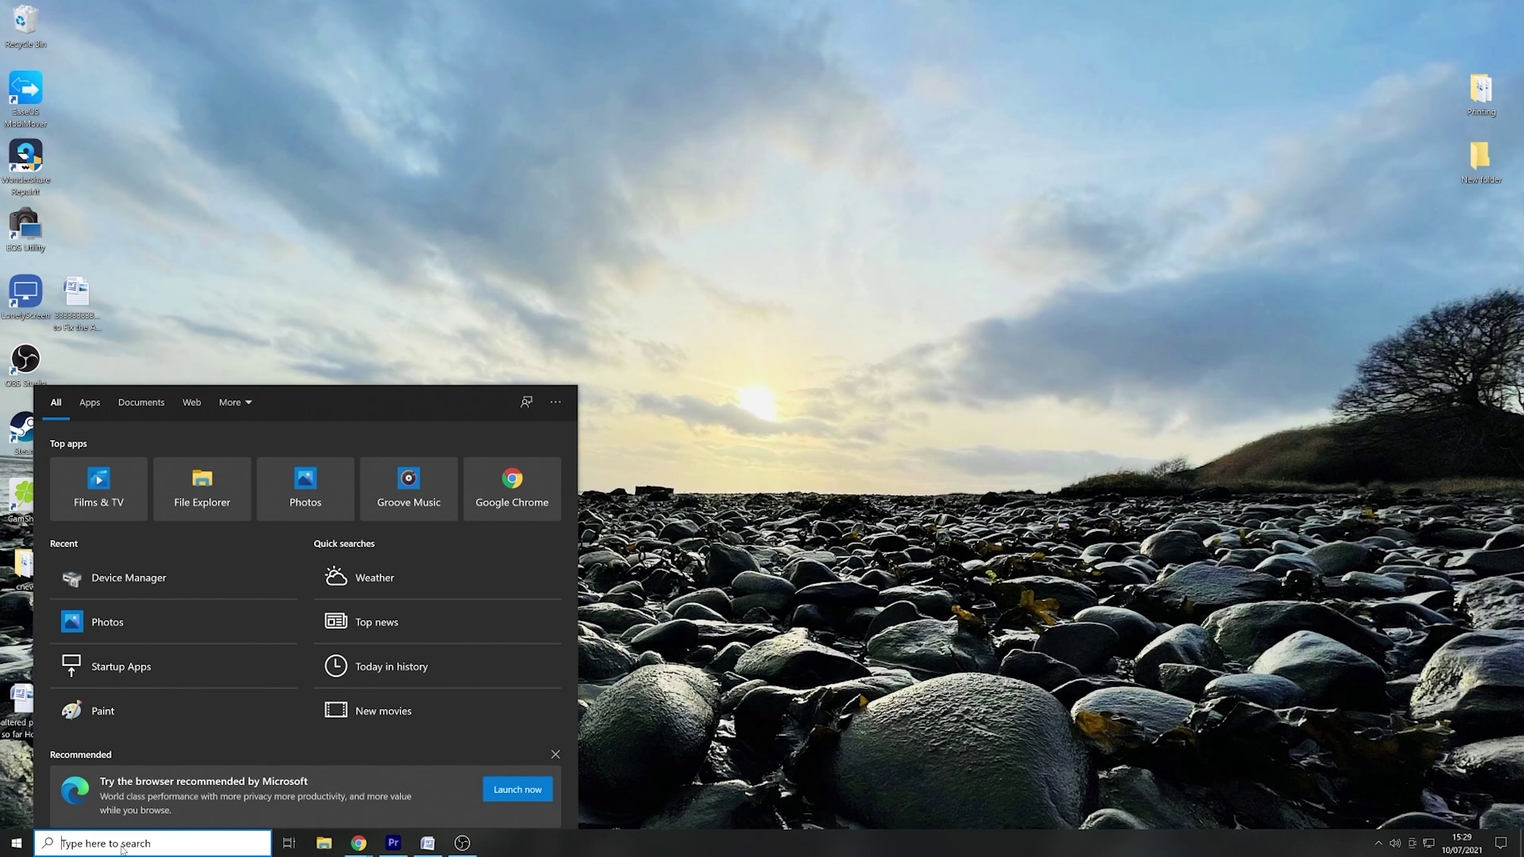
type("device man")
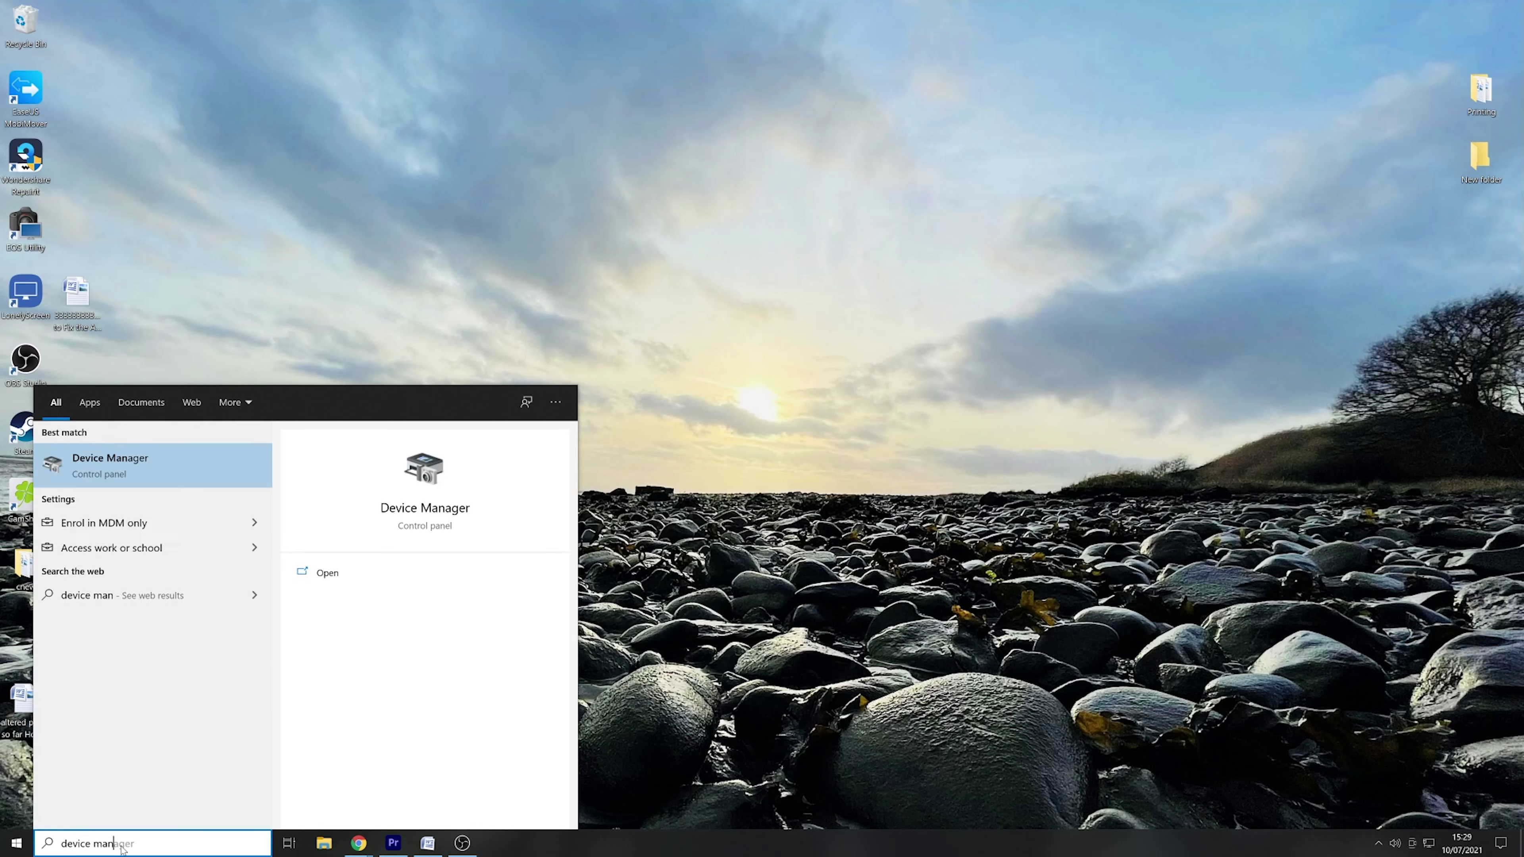
type("ager")
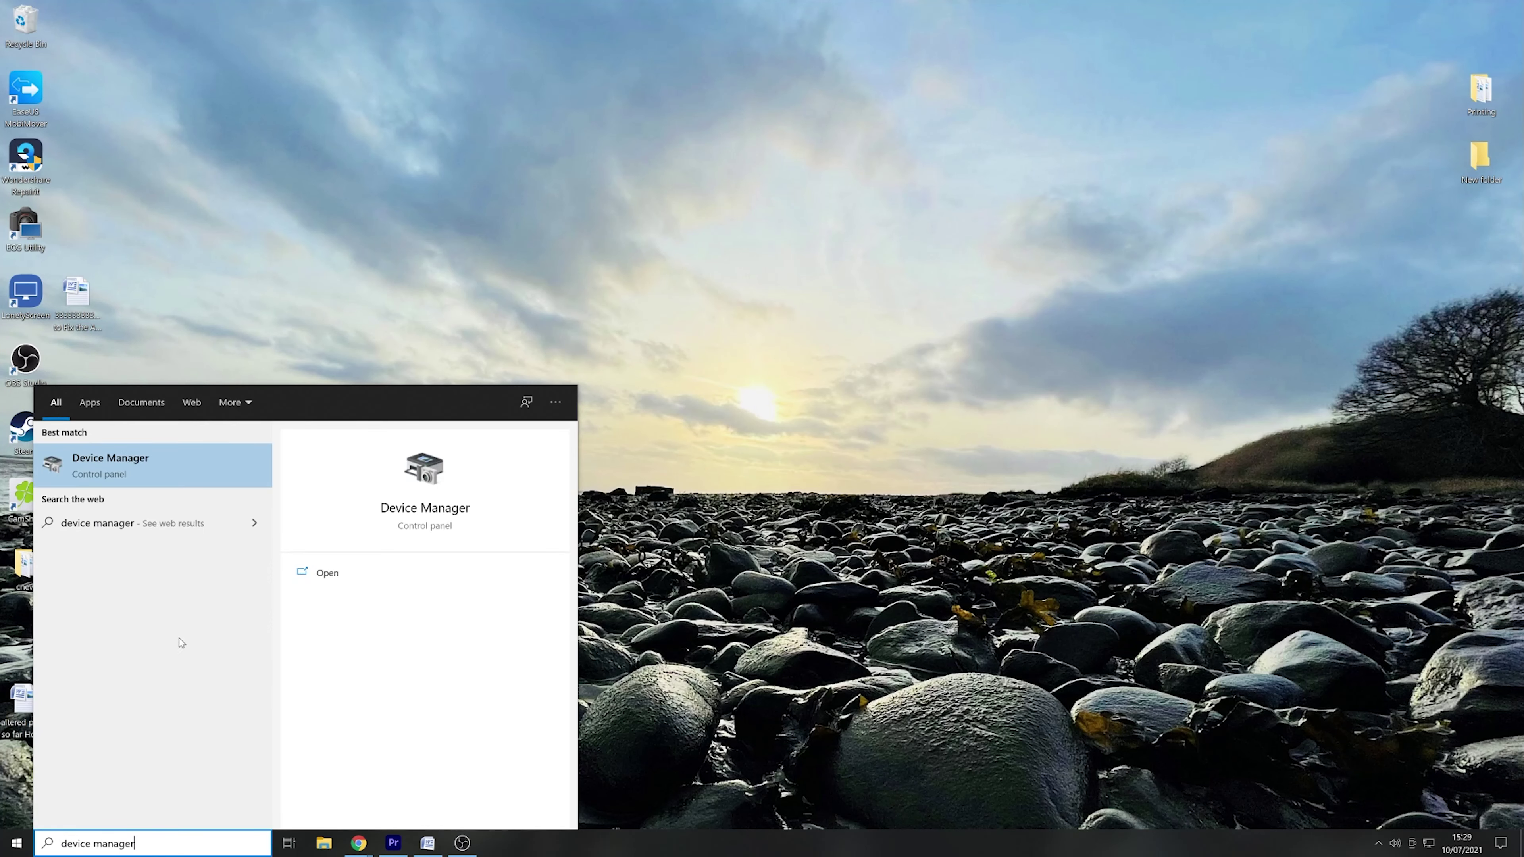
left_click(160, 466)
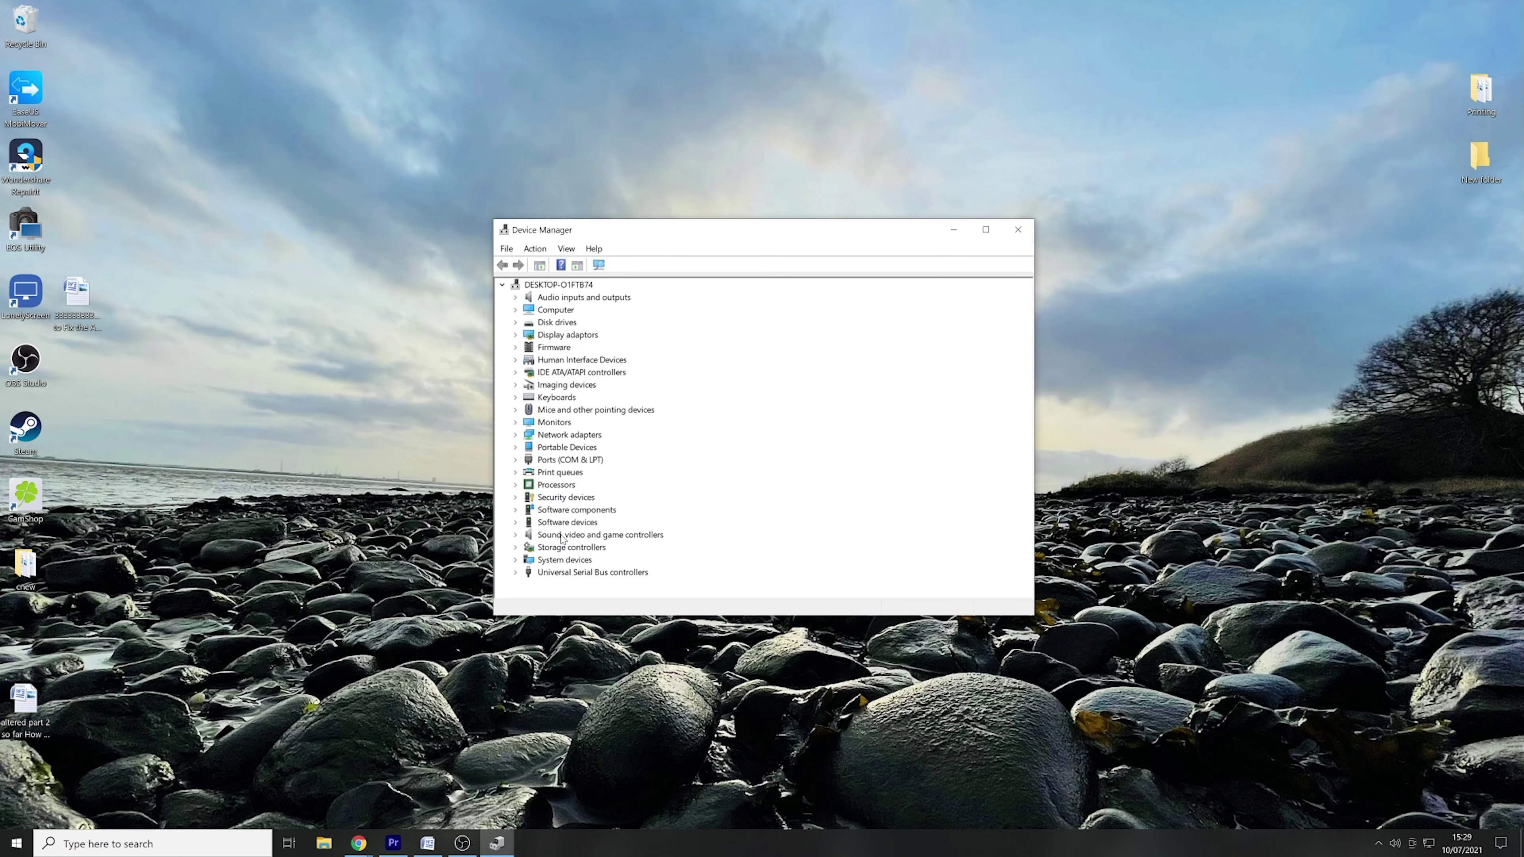
left_click(515, 535)
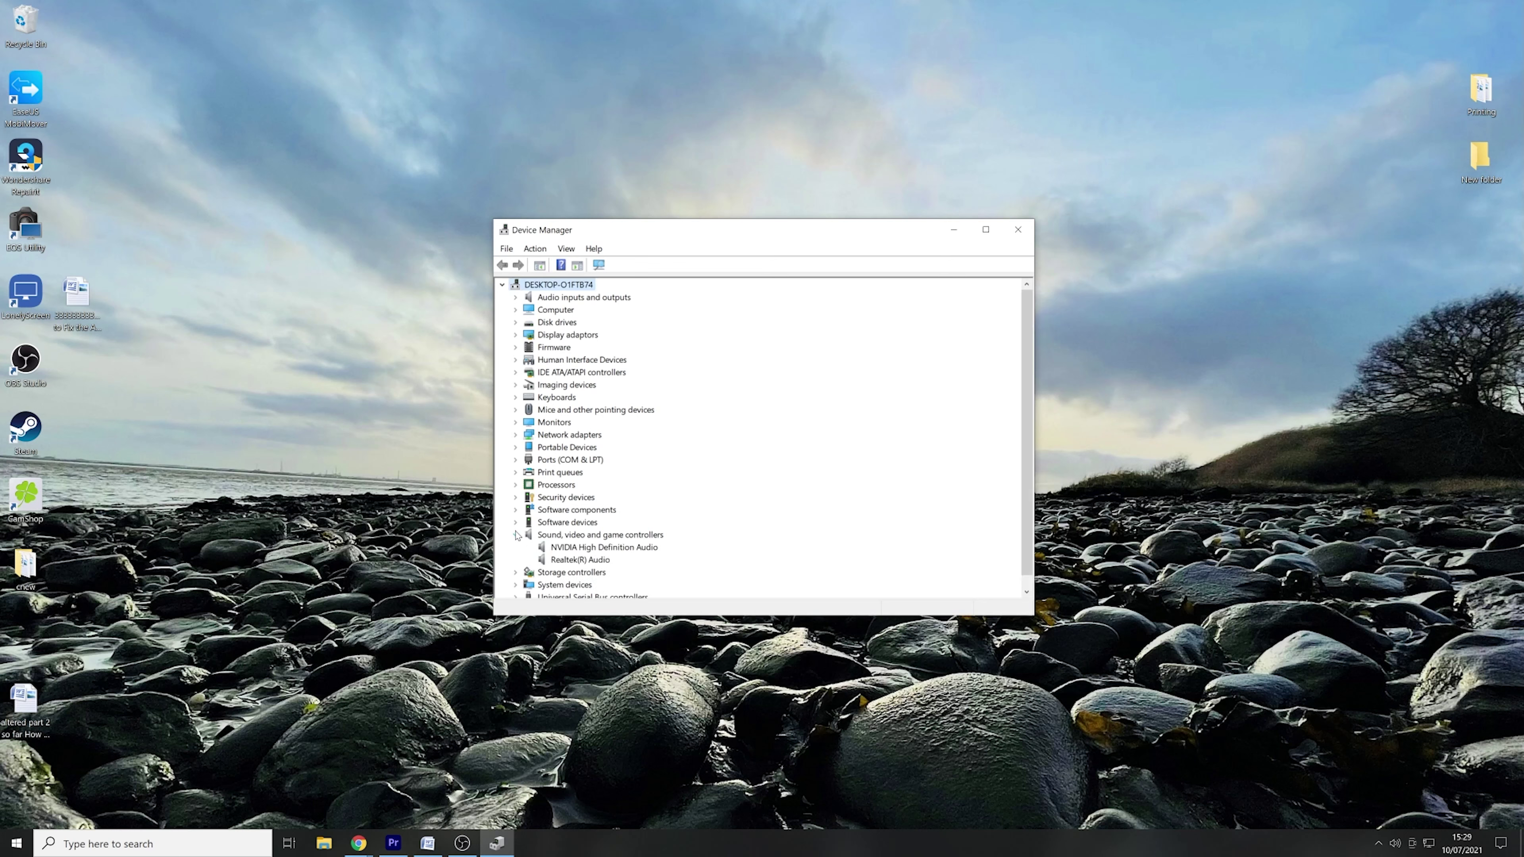
right_click(595, 550)
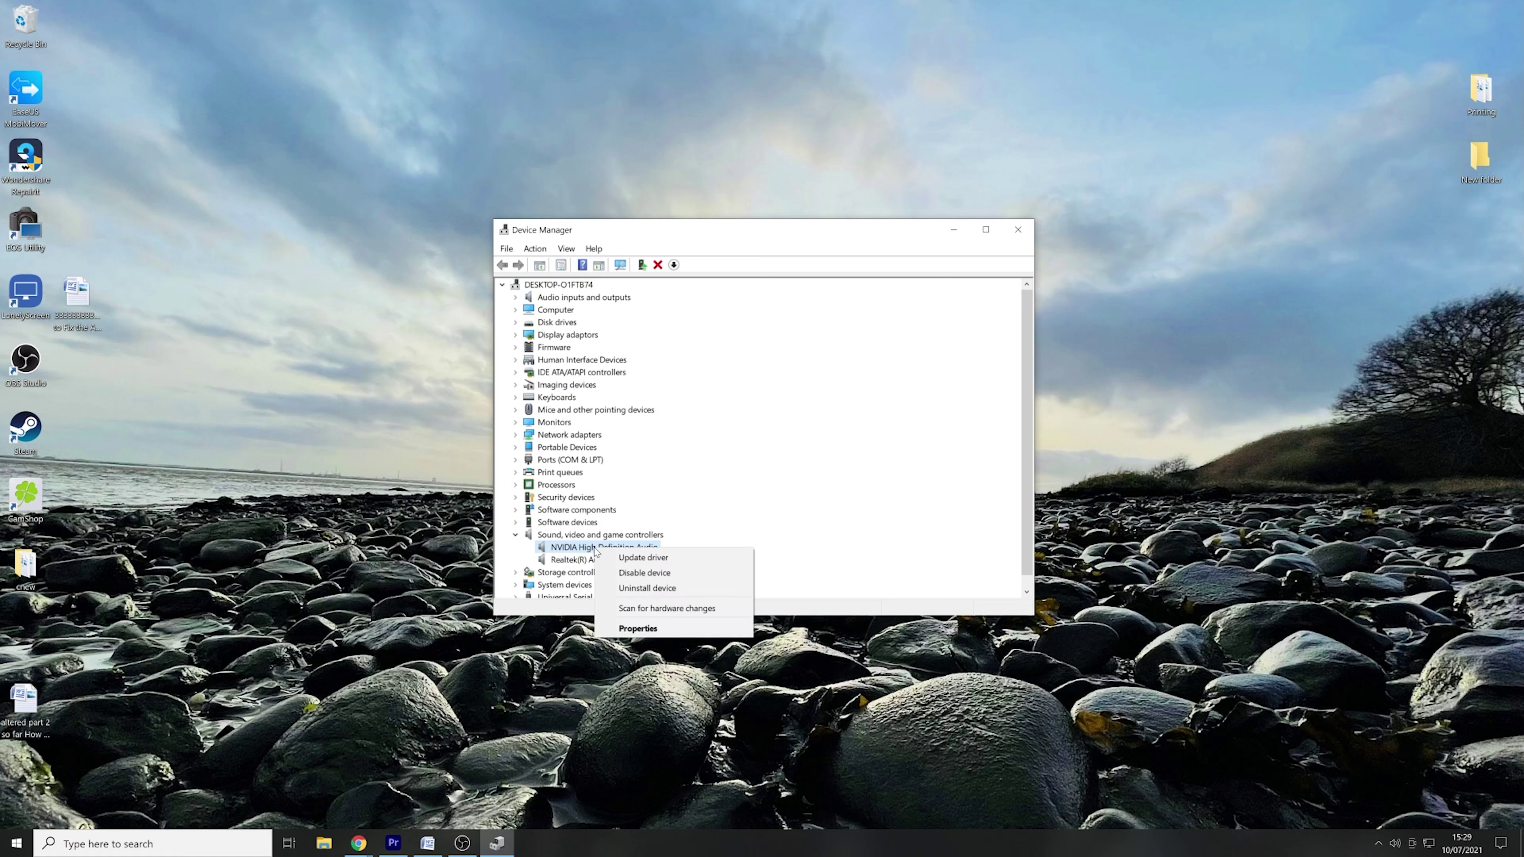
left_click(686, 560)
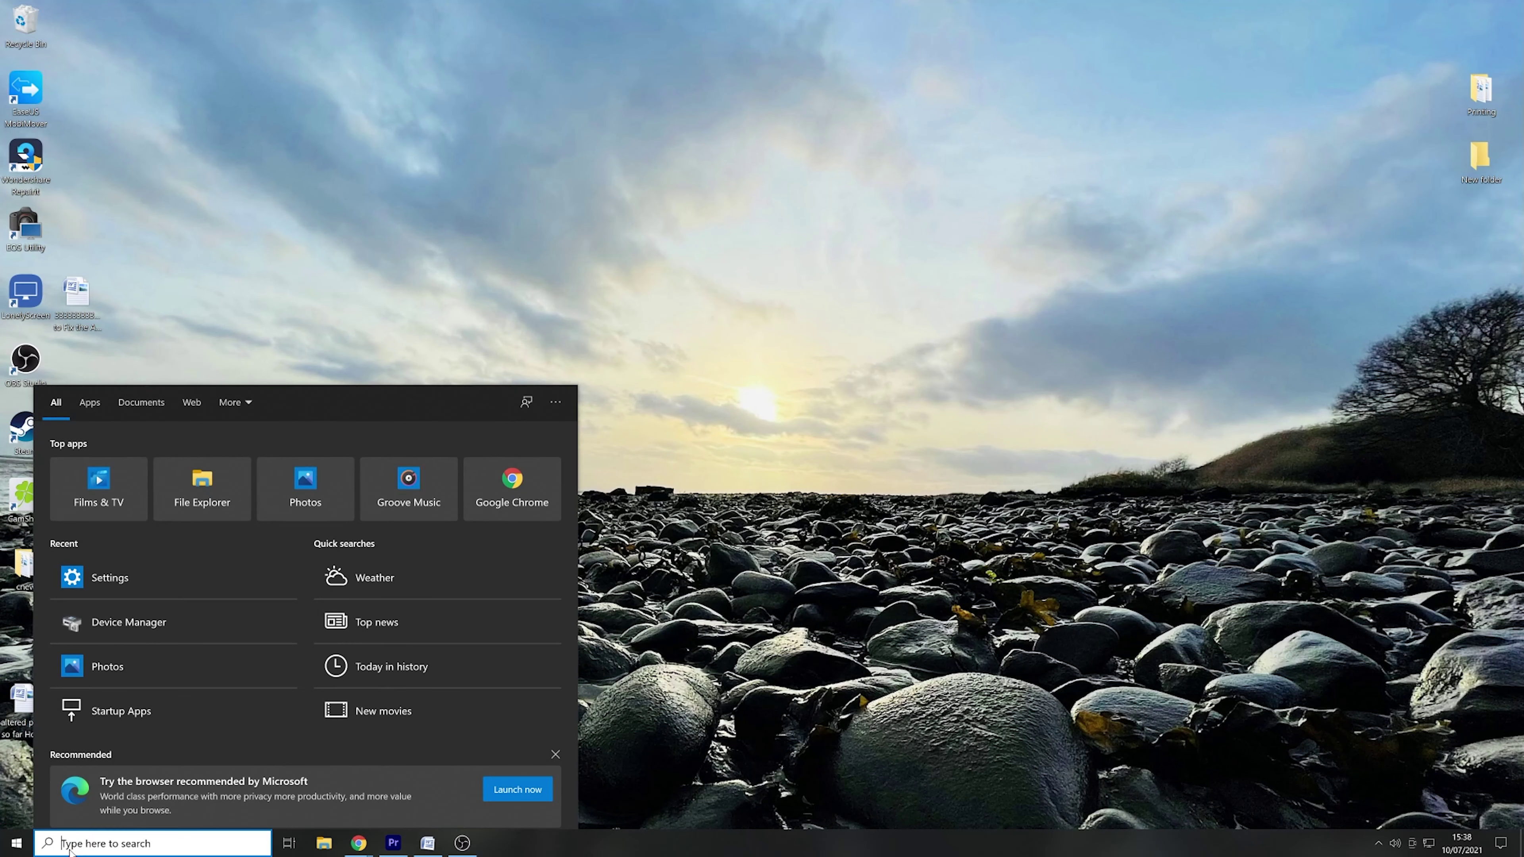
Step: Search for and open the Settings app, then go to its Sound page
type("settings")
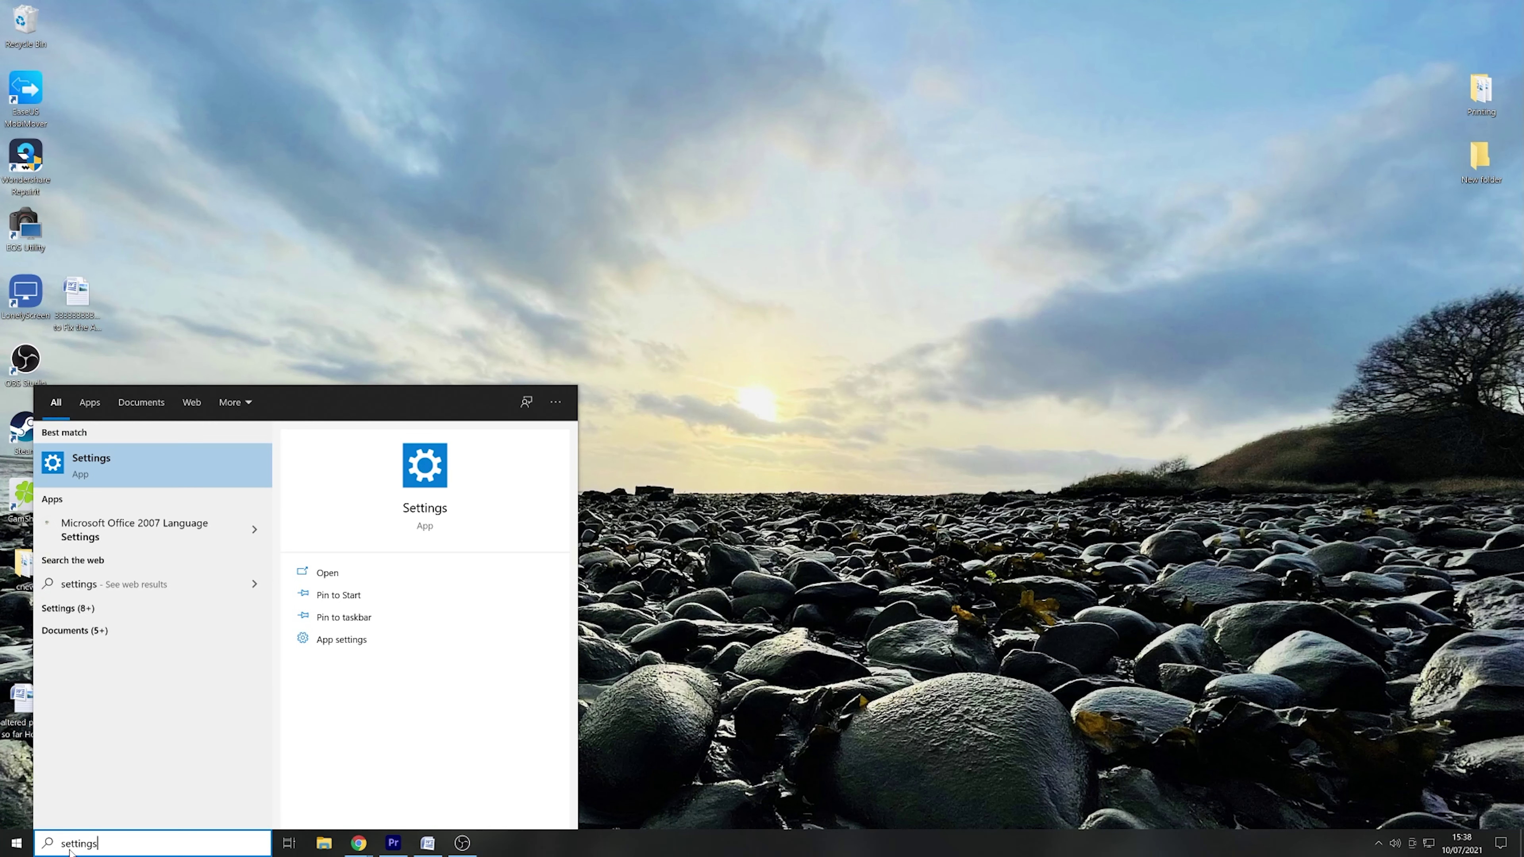
left_click(153, 467)
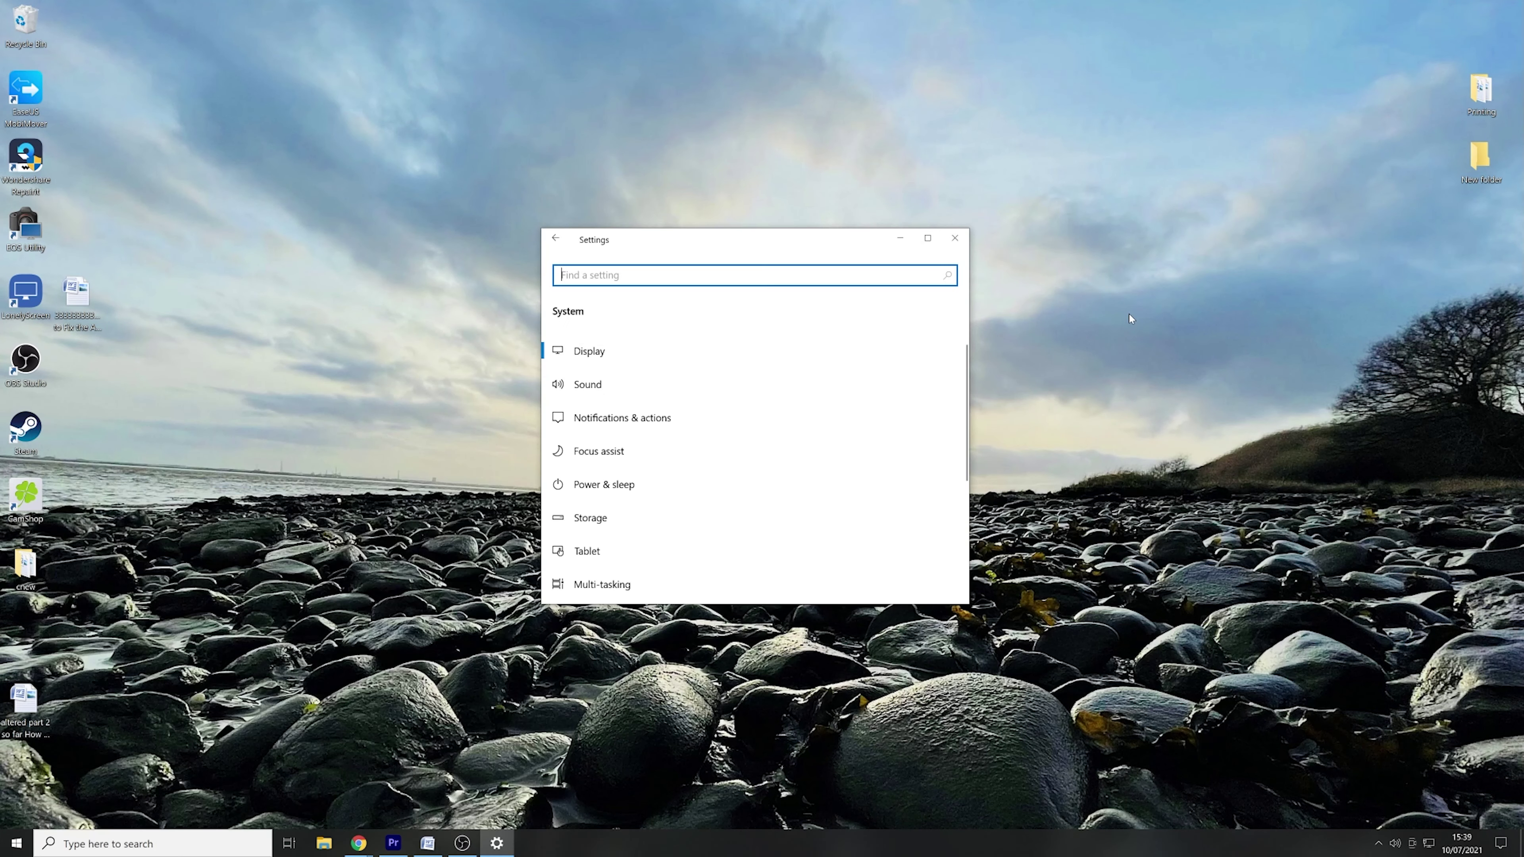
left_click(762, 390)
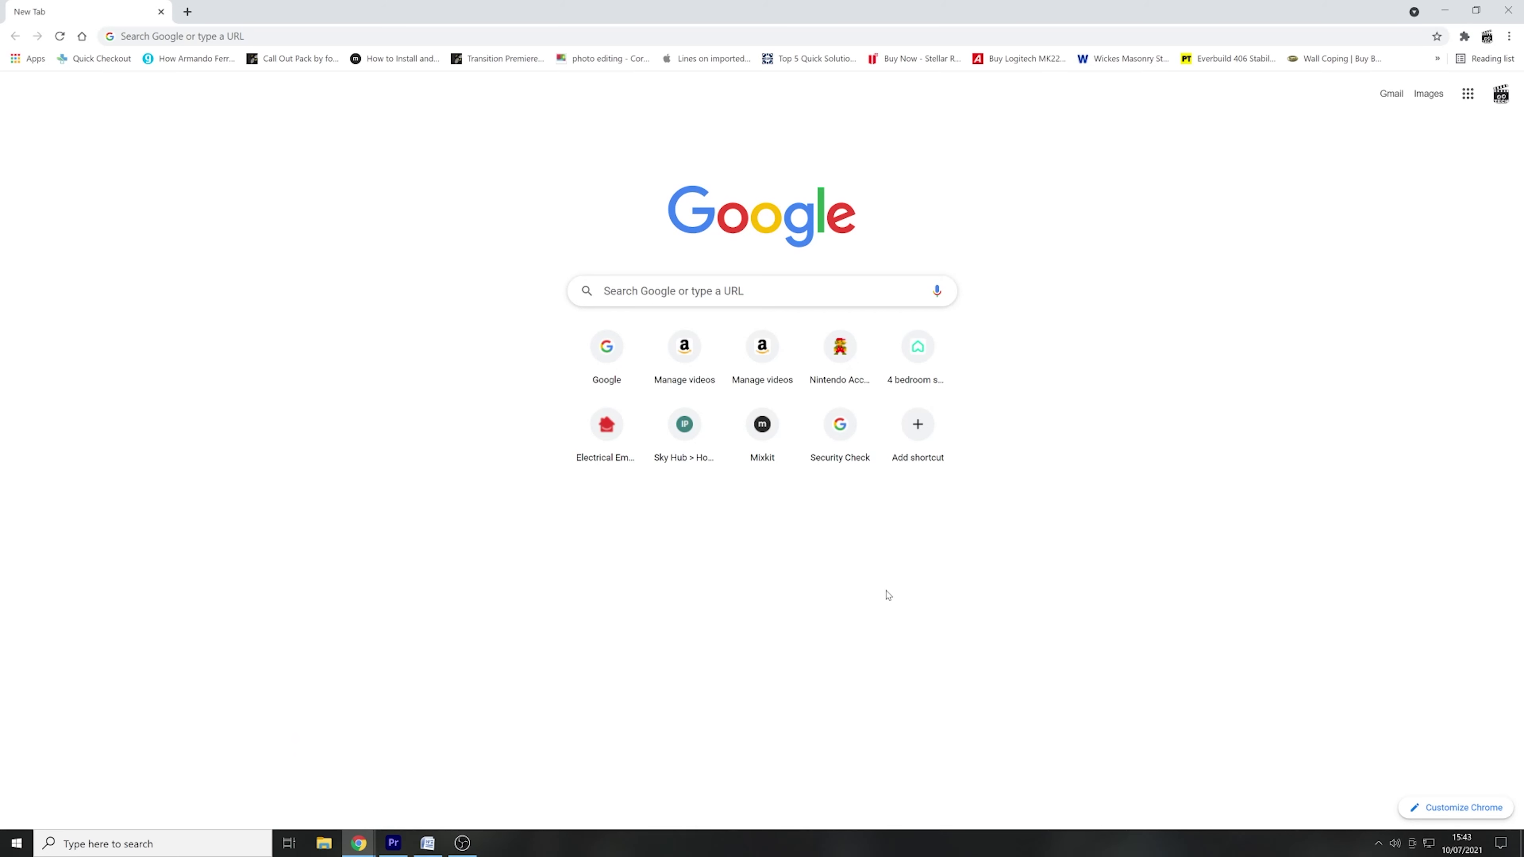
Step: Open Chrome's settings at the System section
left_click(1509, 36)
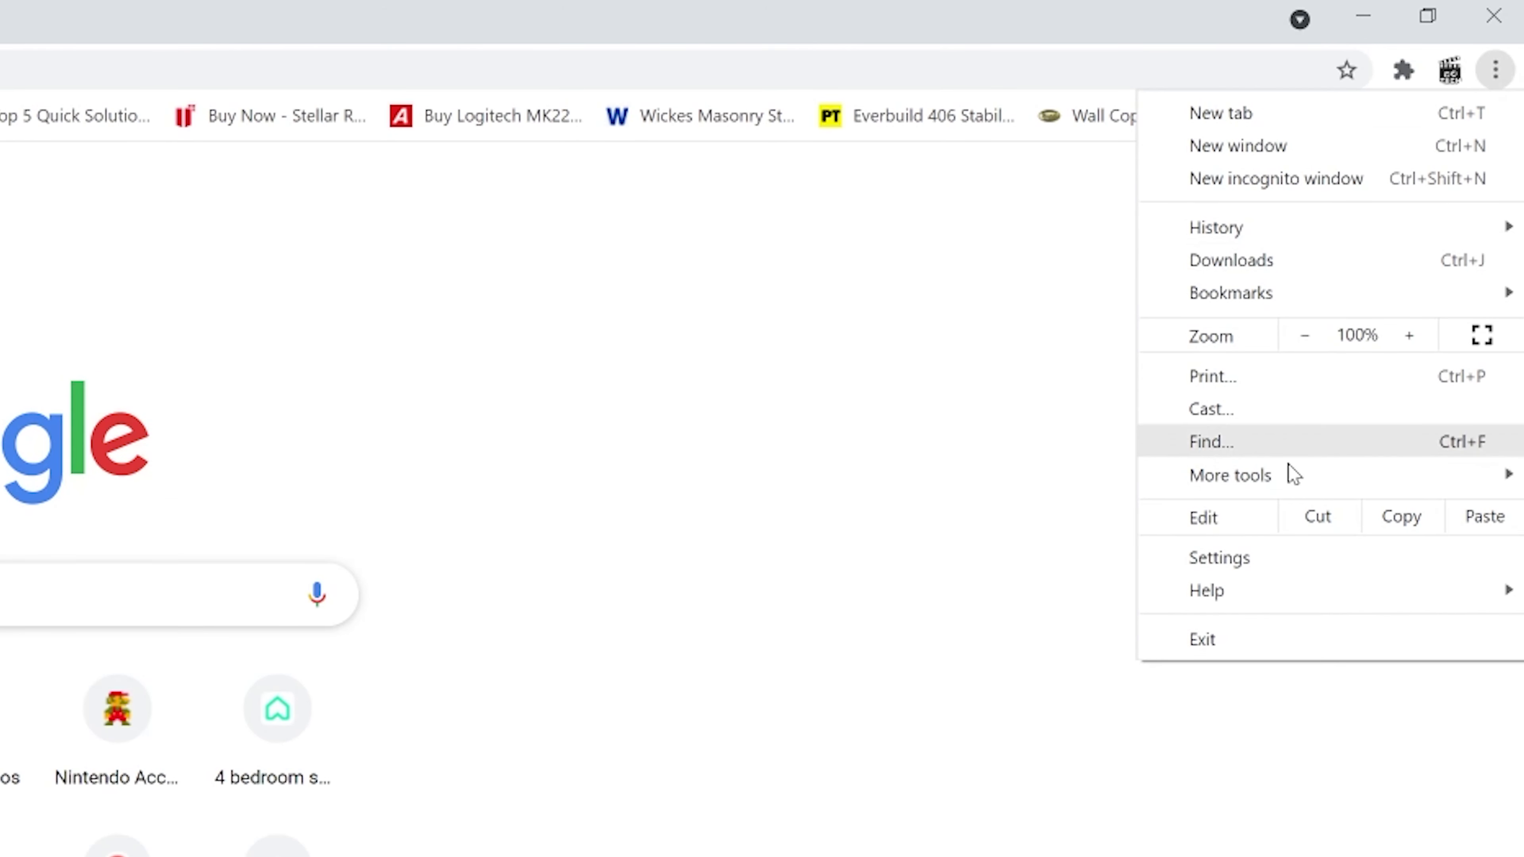
left_click(1288, 561)
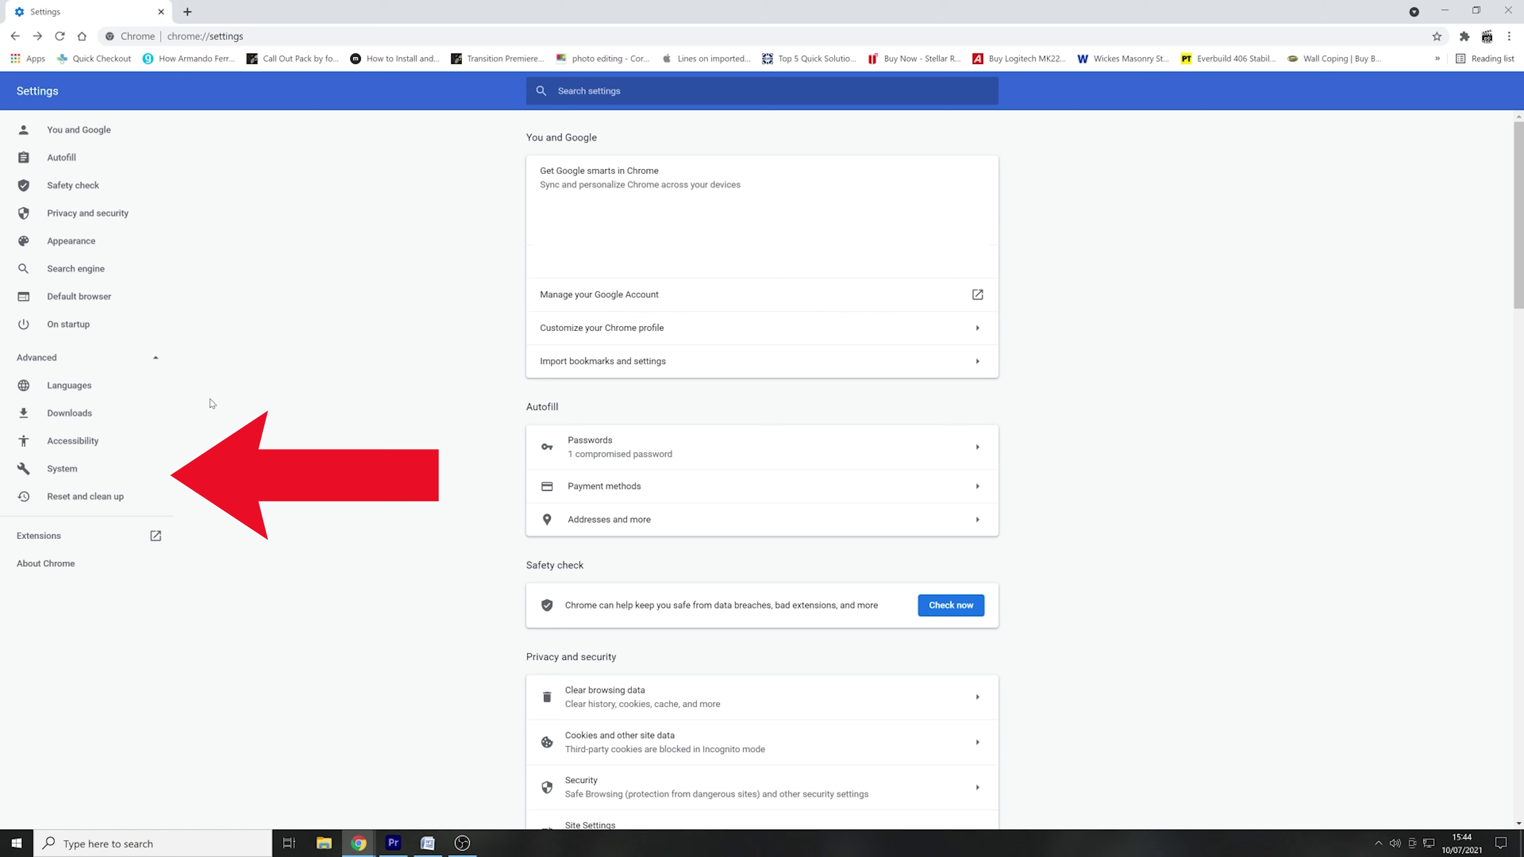
left_click(145, 472)
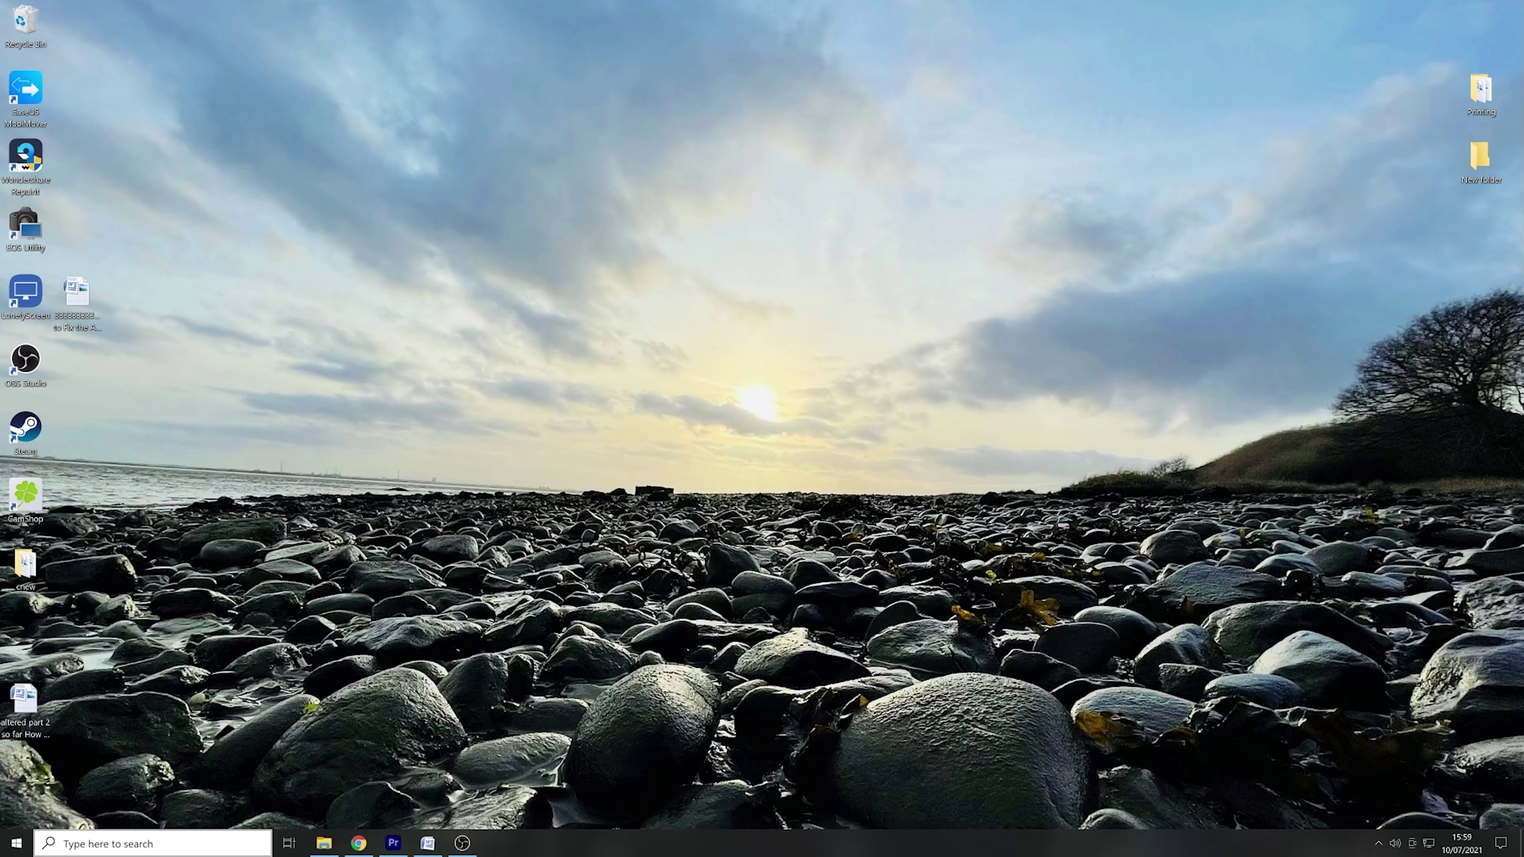
Step: Open Device Manager and bring up the context menu for High precision event timer under System devices
key("super+s")
type("DEVICE MANAGER")
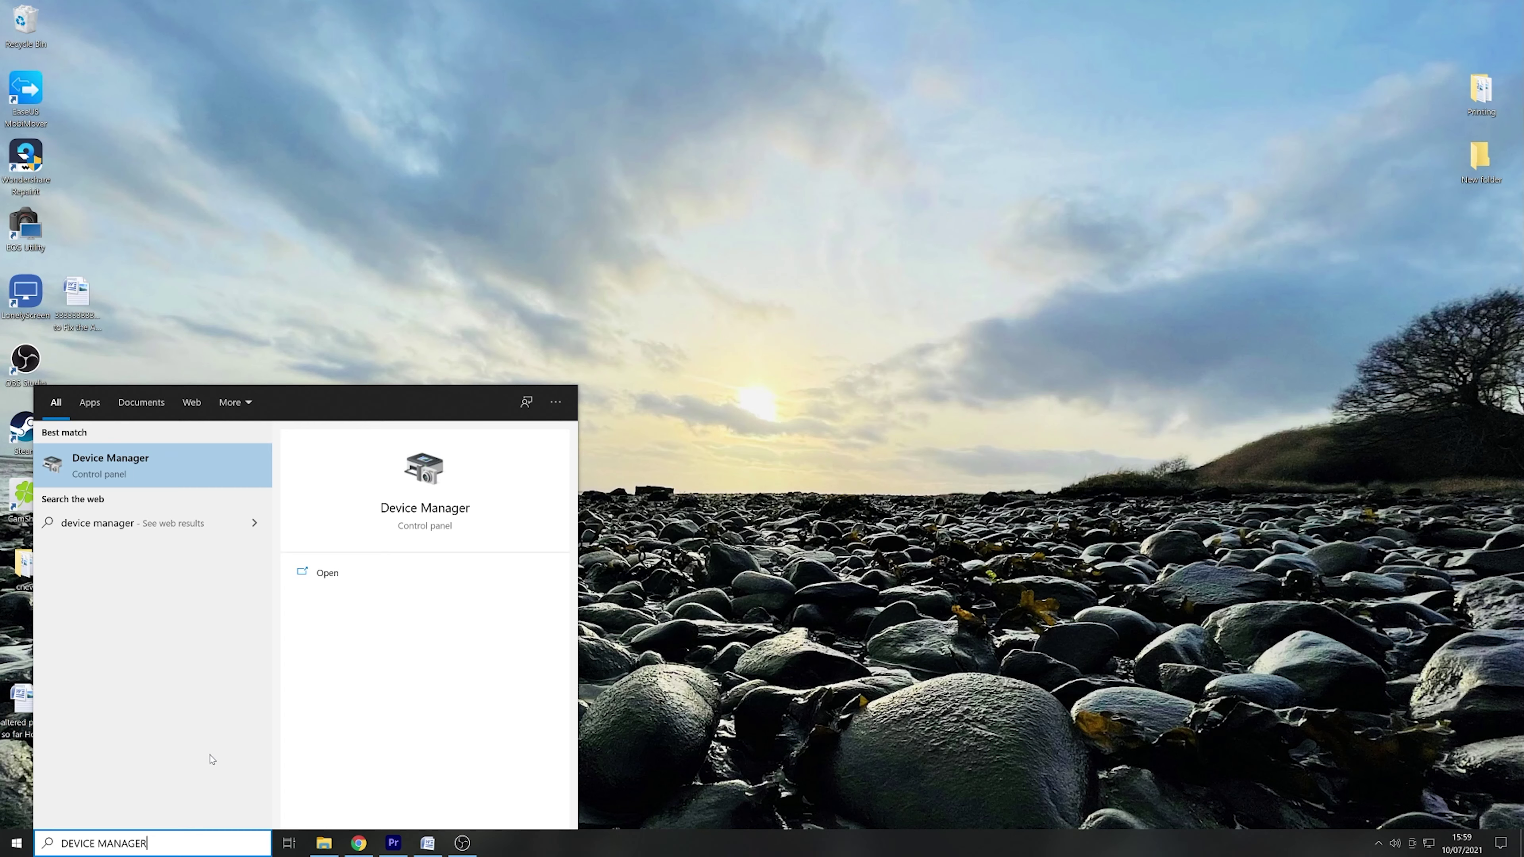
left_click(213, 474)
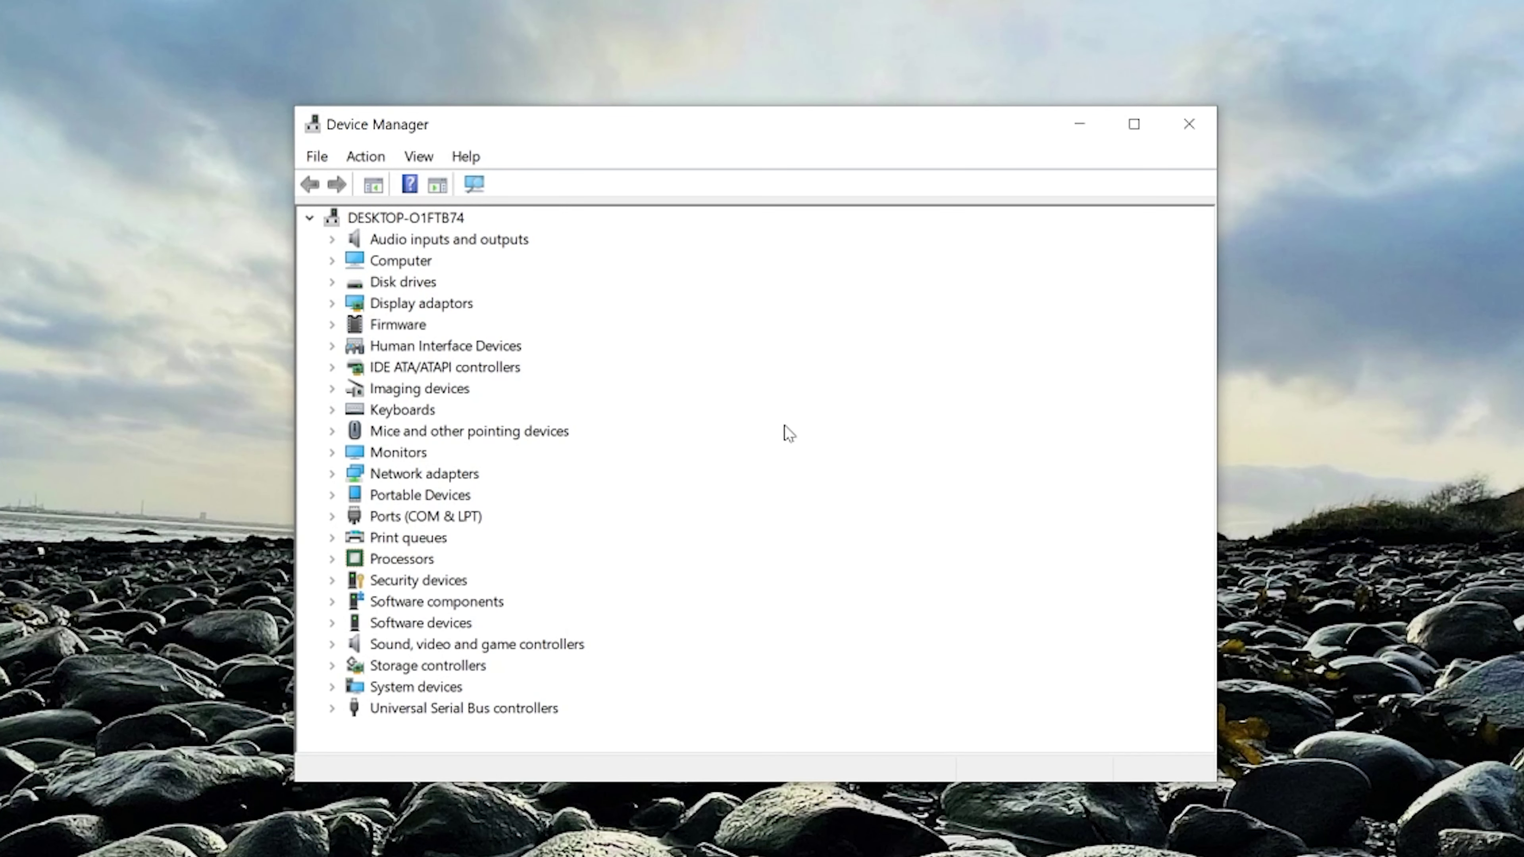
left_click(333, 687)
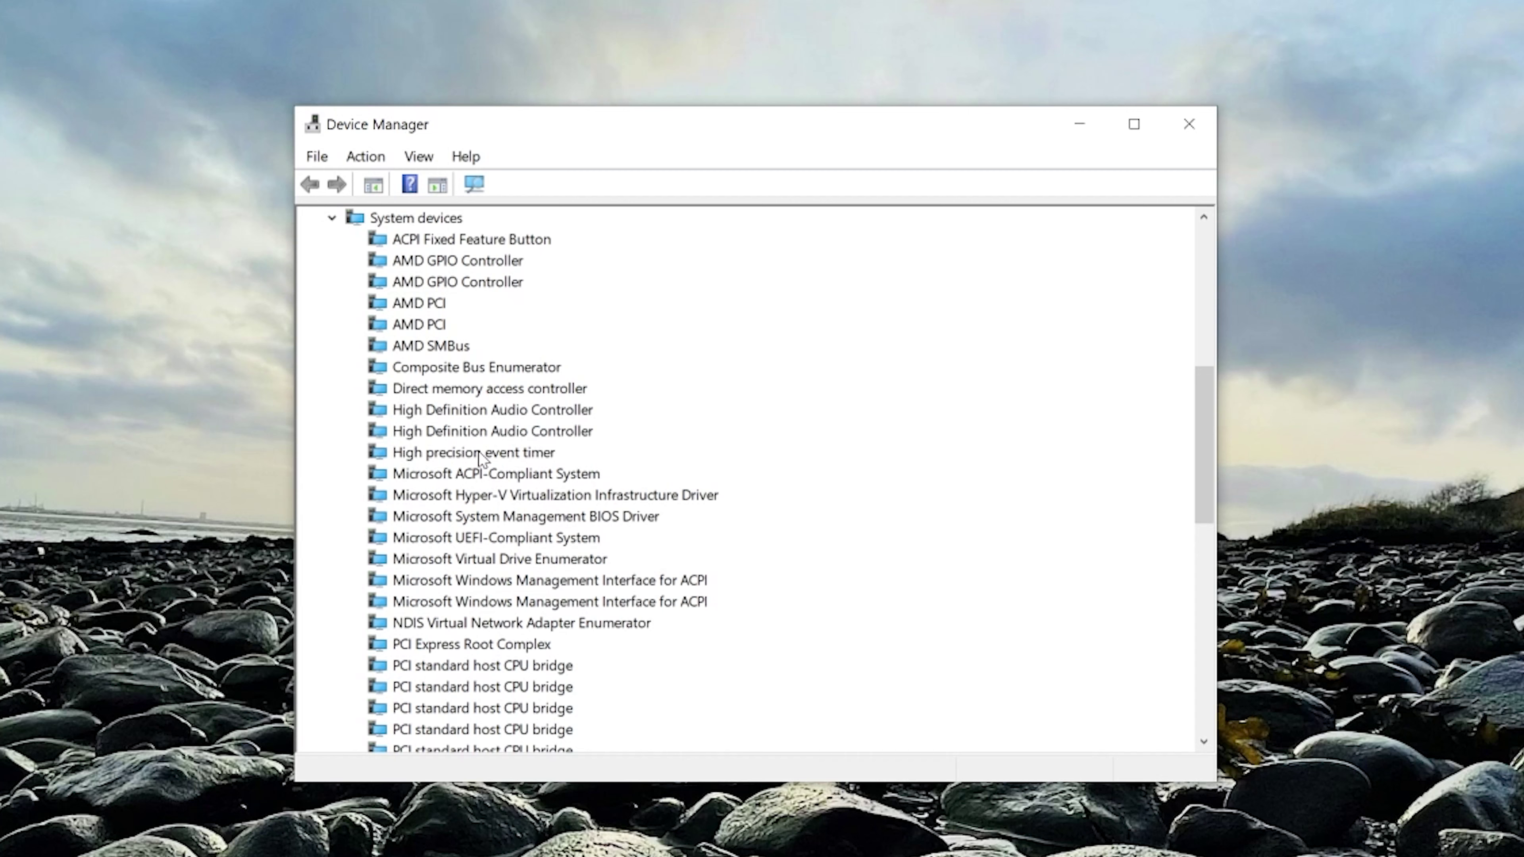
right_click(548, 458)
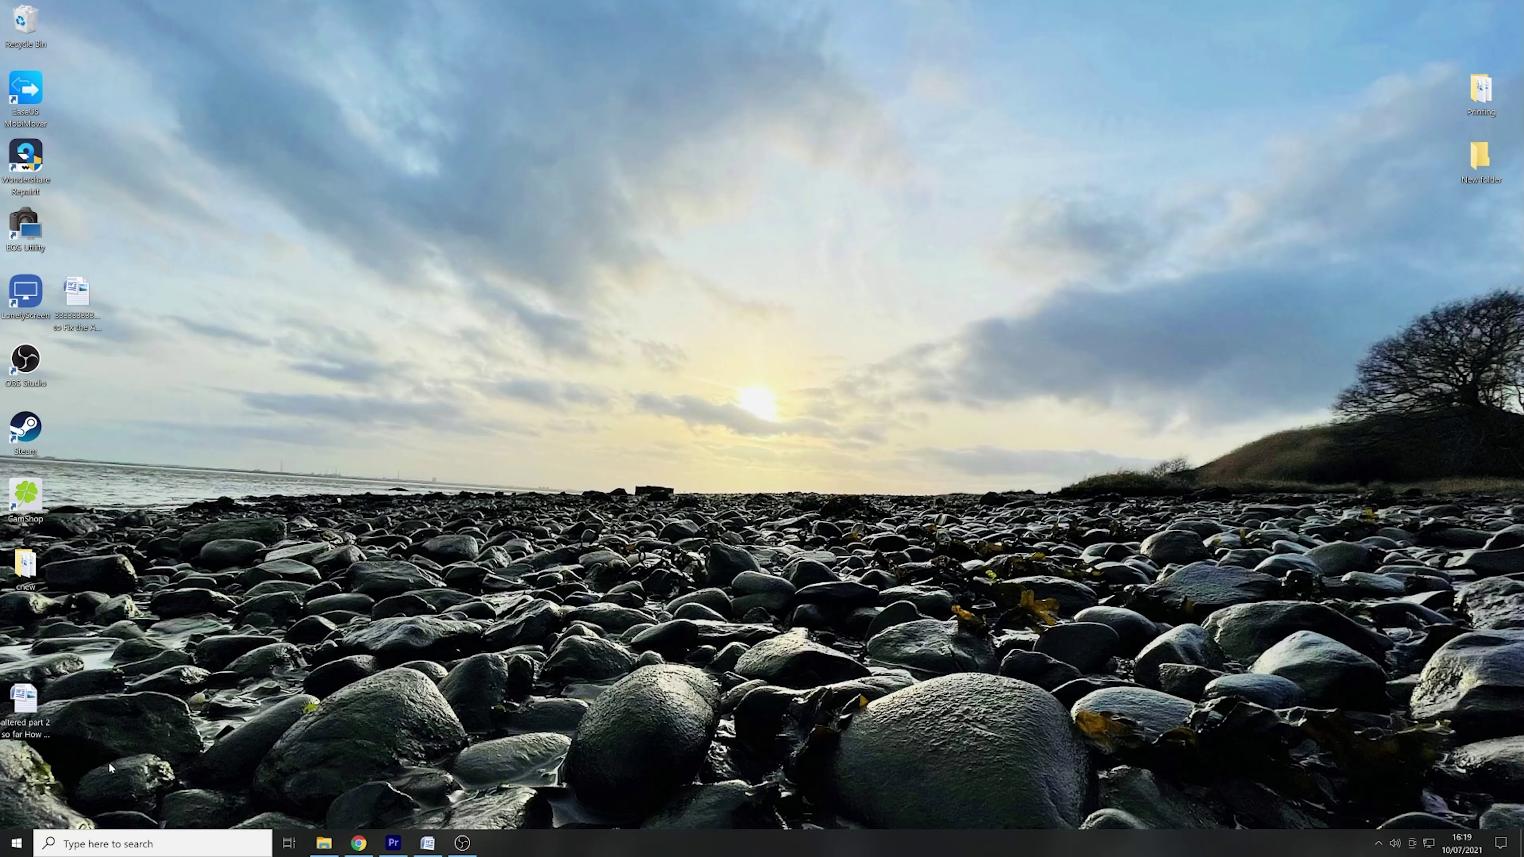
Step: Open the Power & sleep settings from the Start quick menu and scroll through its options
right_click(14, 848)
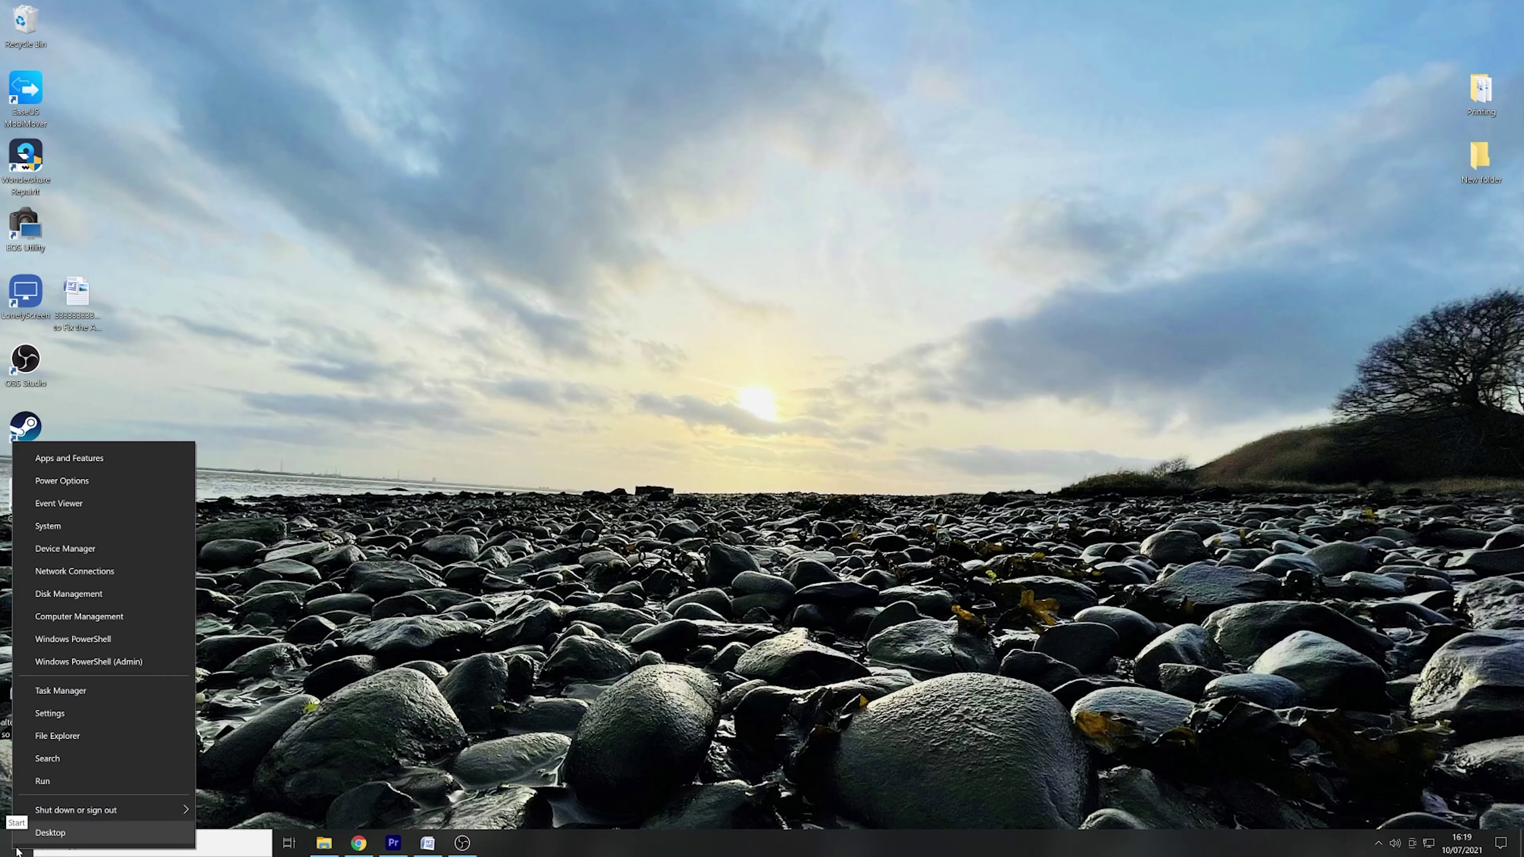
left_click(93, 483)
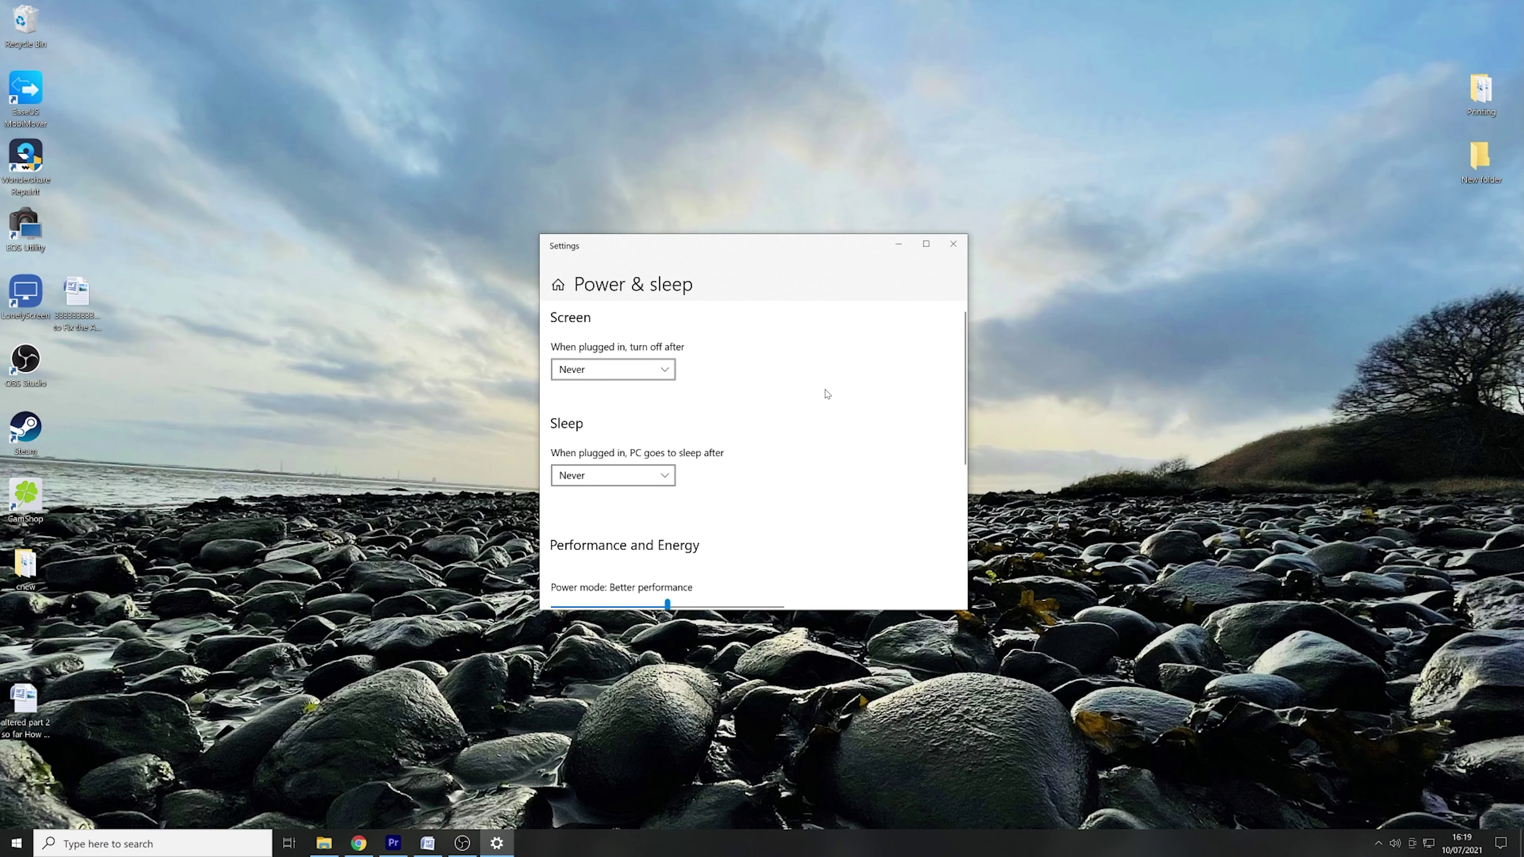
scroll(826, 393, "down", 3)
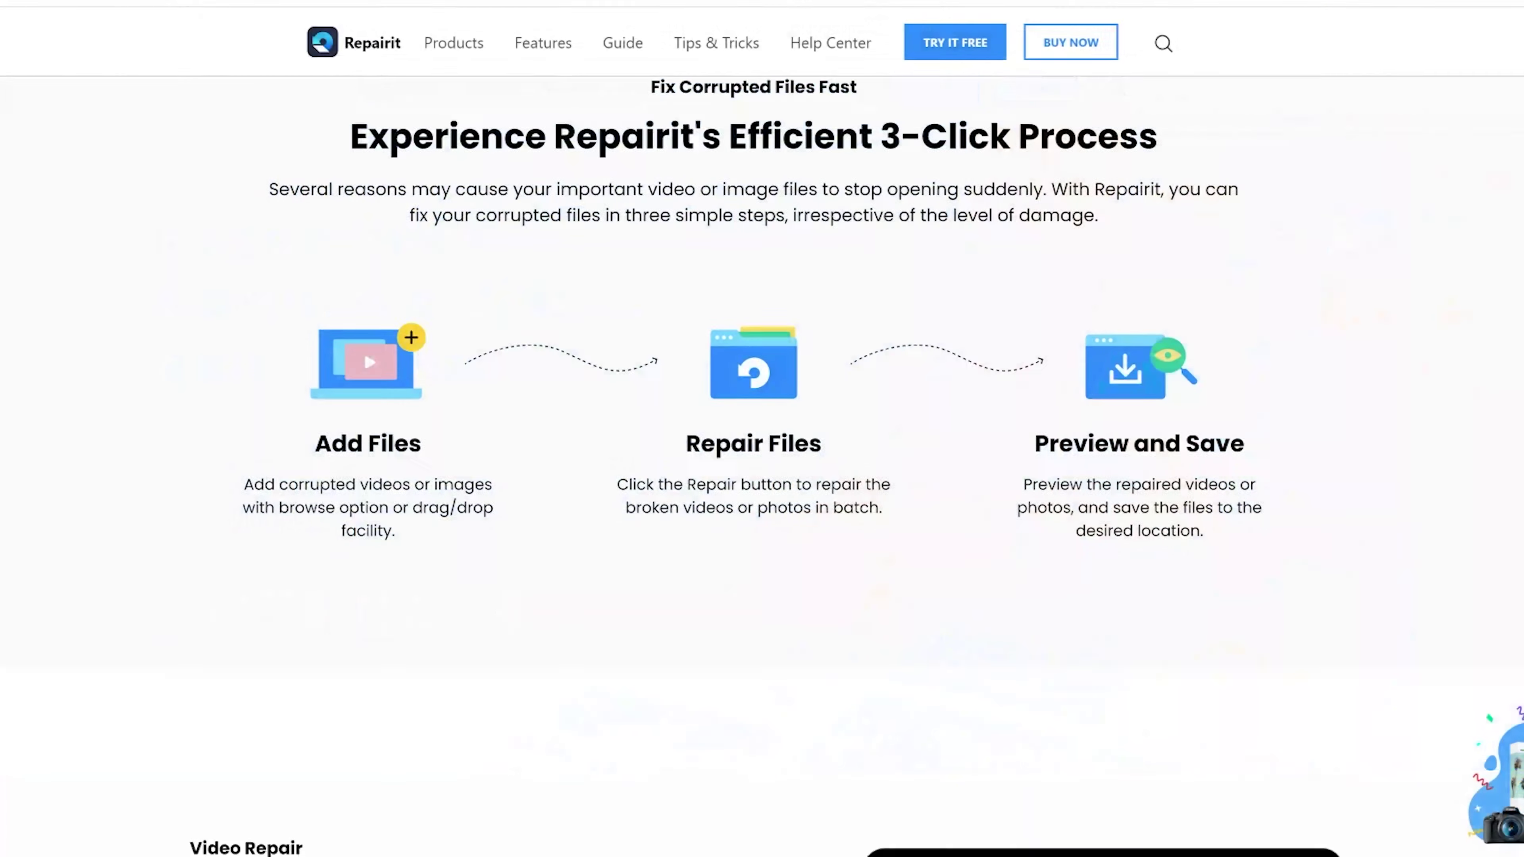
Step: Scroll the Repairit product page past Video Repair and Photo Repair to the Free Online Service banner
scroll(762, 428, "down", 5)
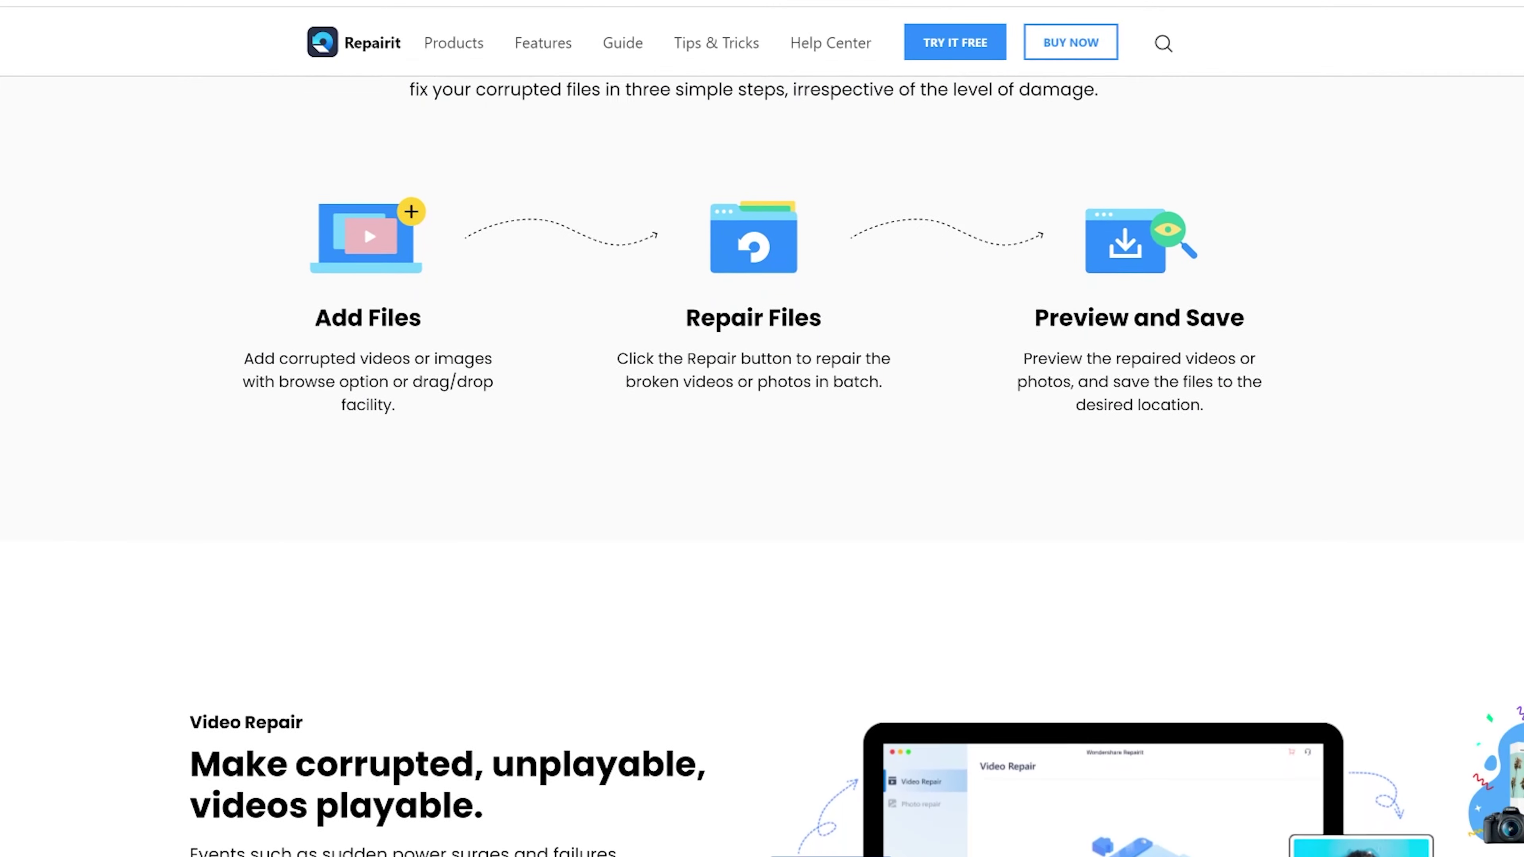
scroll(762, 429, "down", 4)
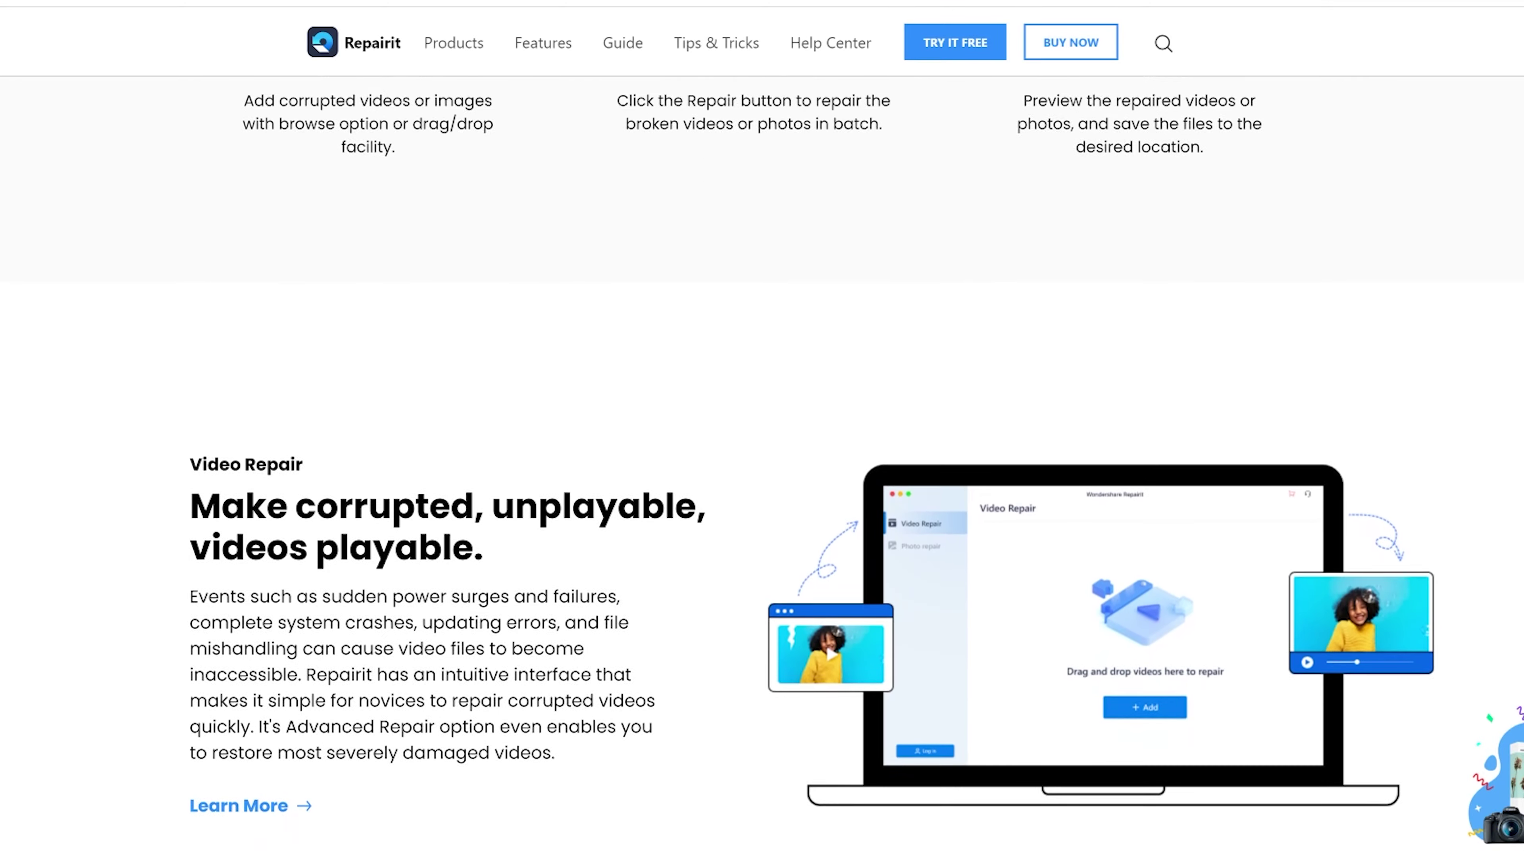
scroll(762, 429, "down", 4)
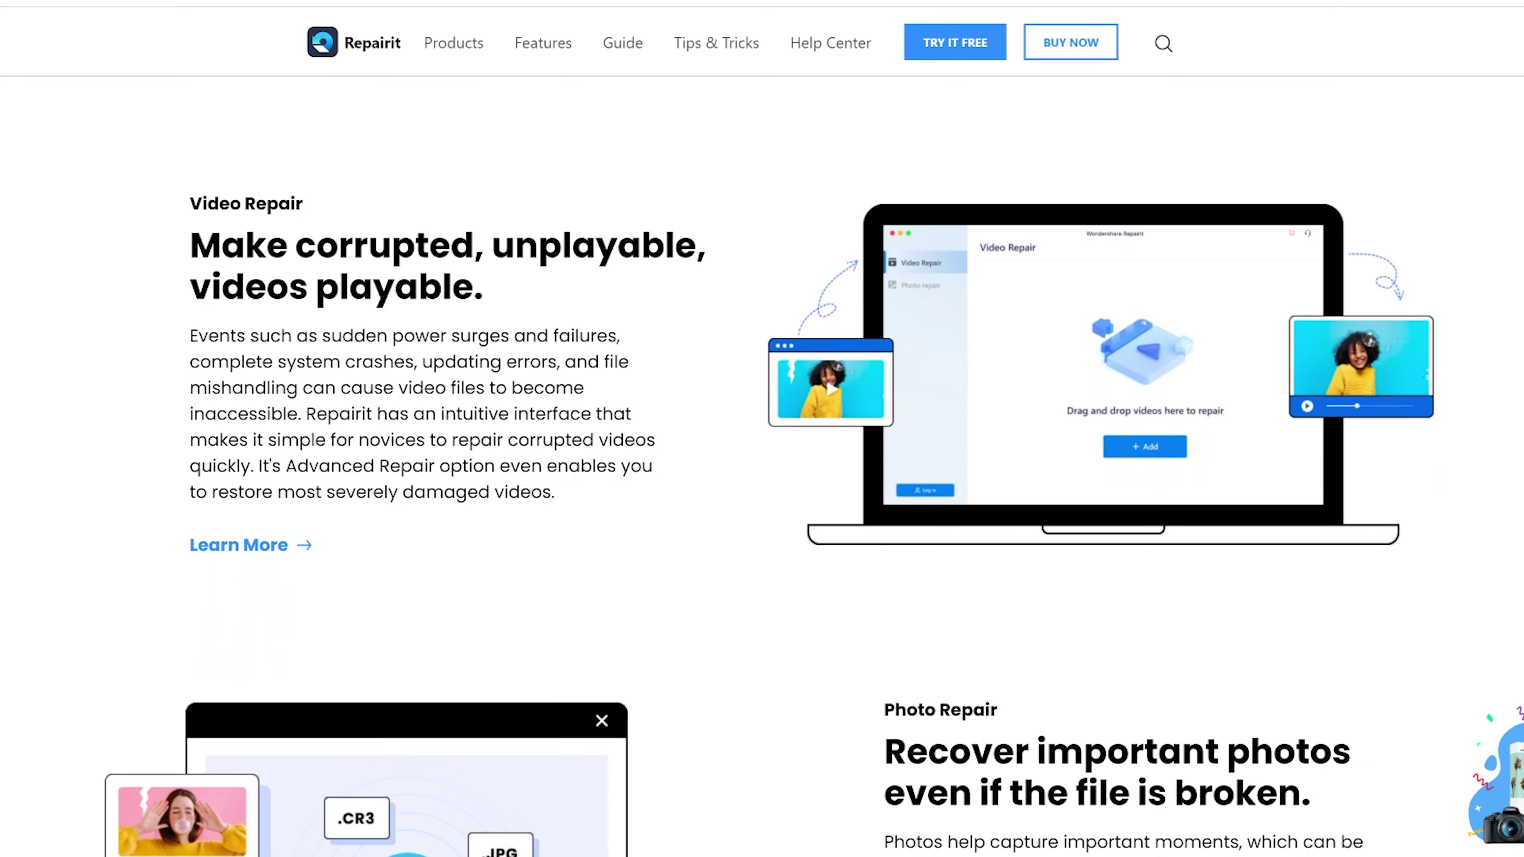
scroll(762, 429, "down", 4)
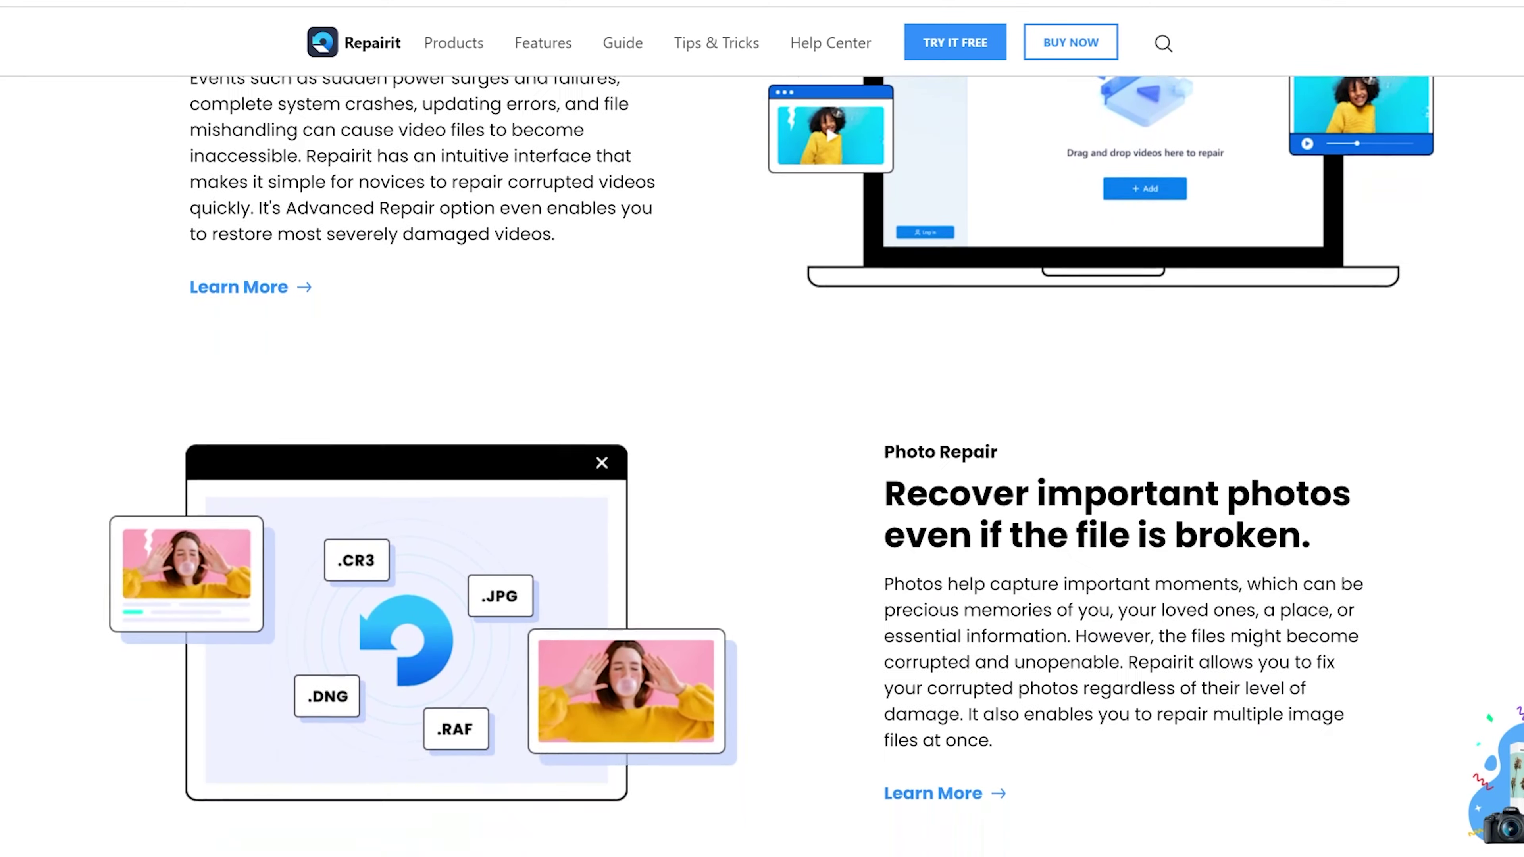
scroll(761, 428, "down", 4)
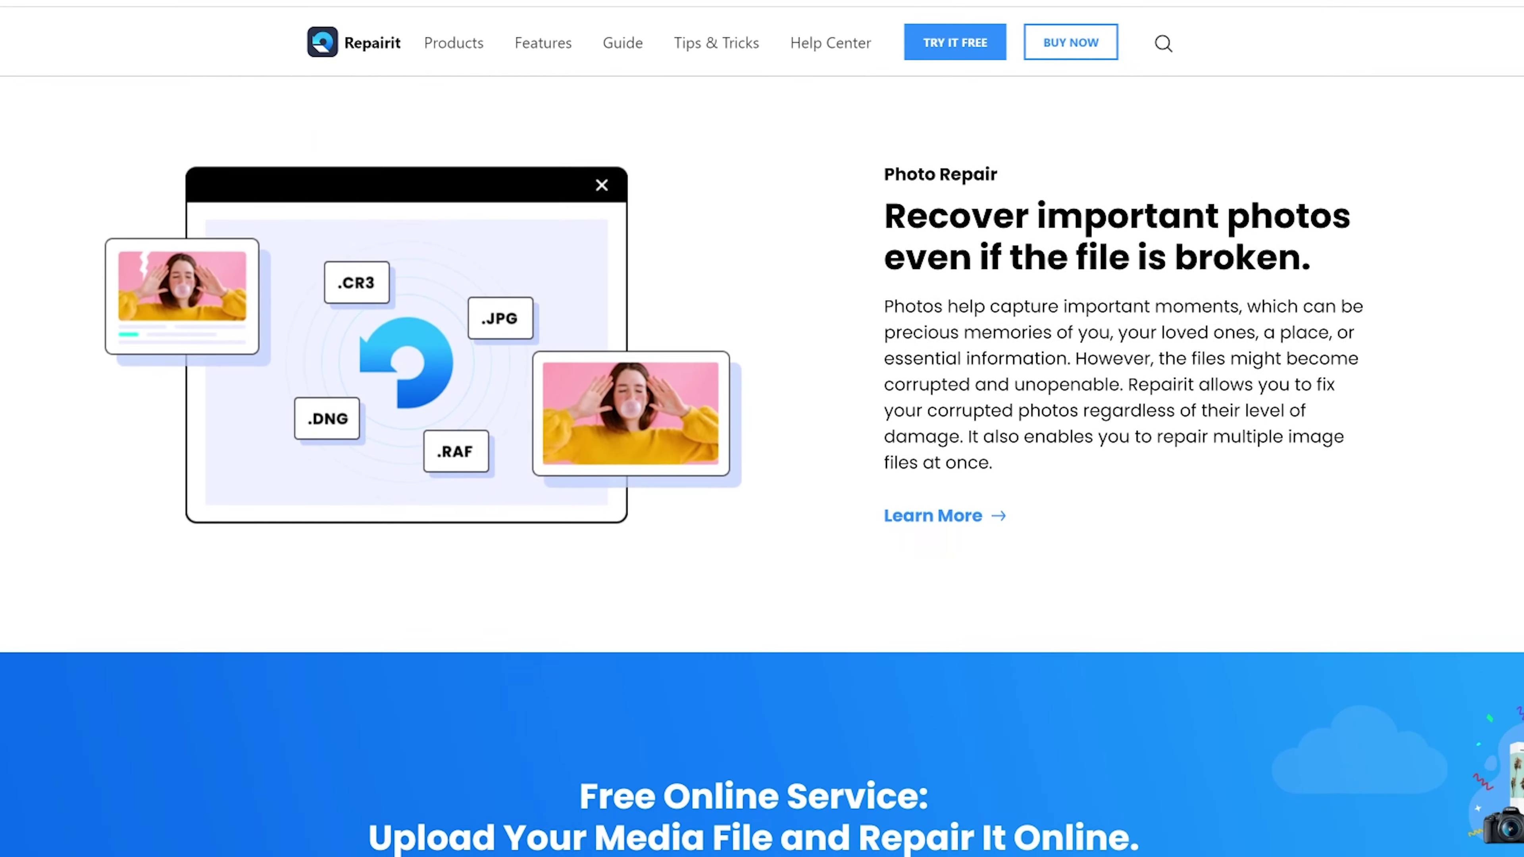
scroll(762, 429, "down", 4)
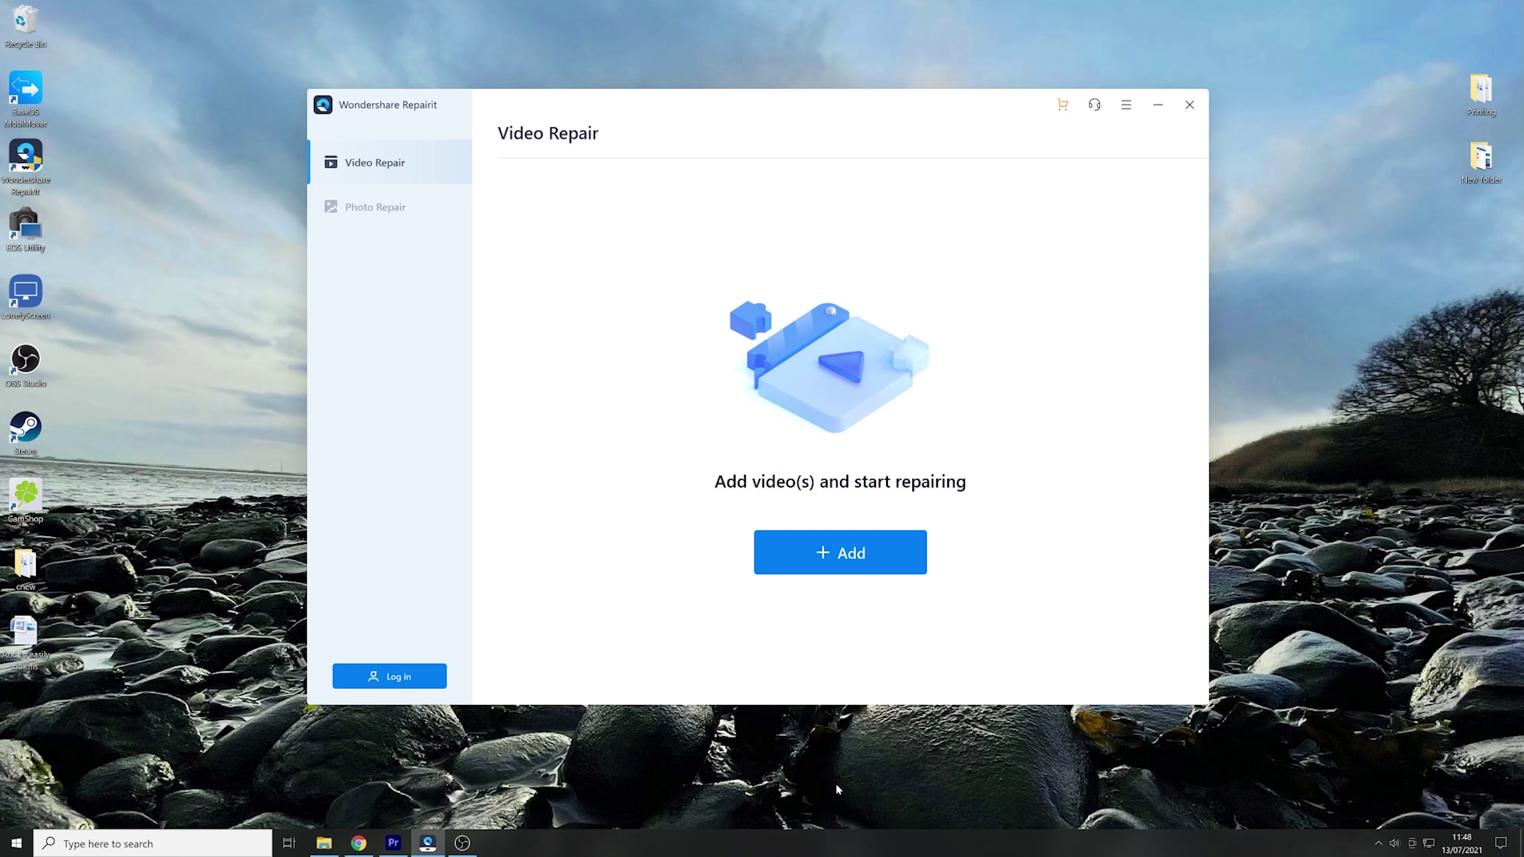
Step: Add DSCF0051.MOV, run the repair, and dismiss the success message
left_click(853, 561)
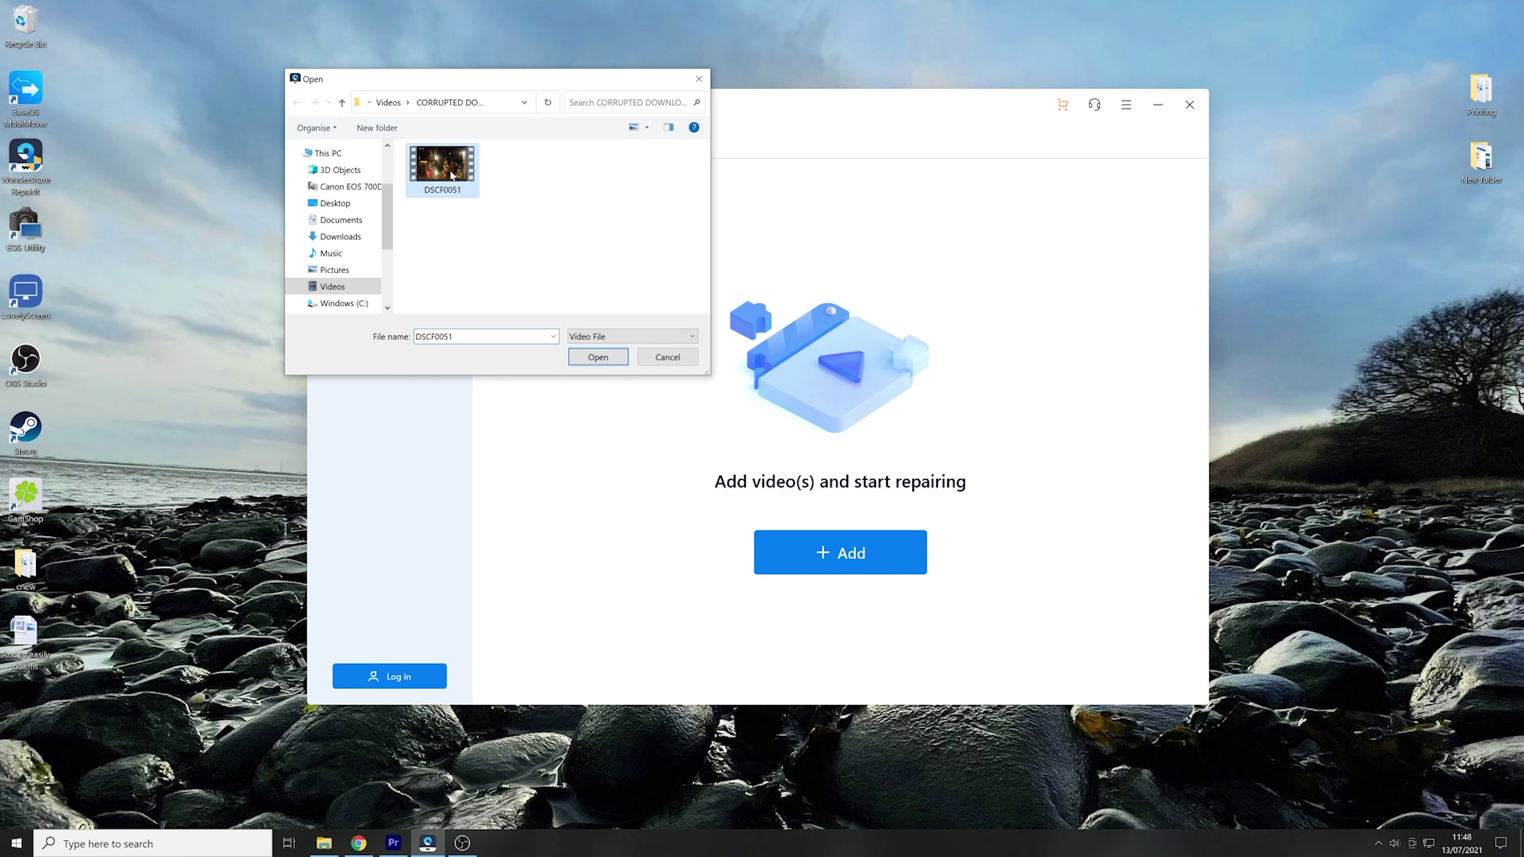
left_click(581, 358)
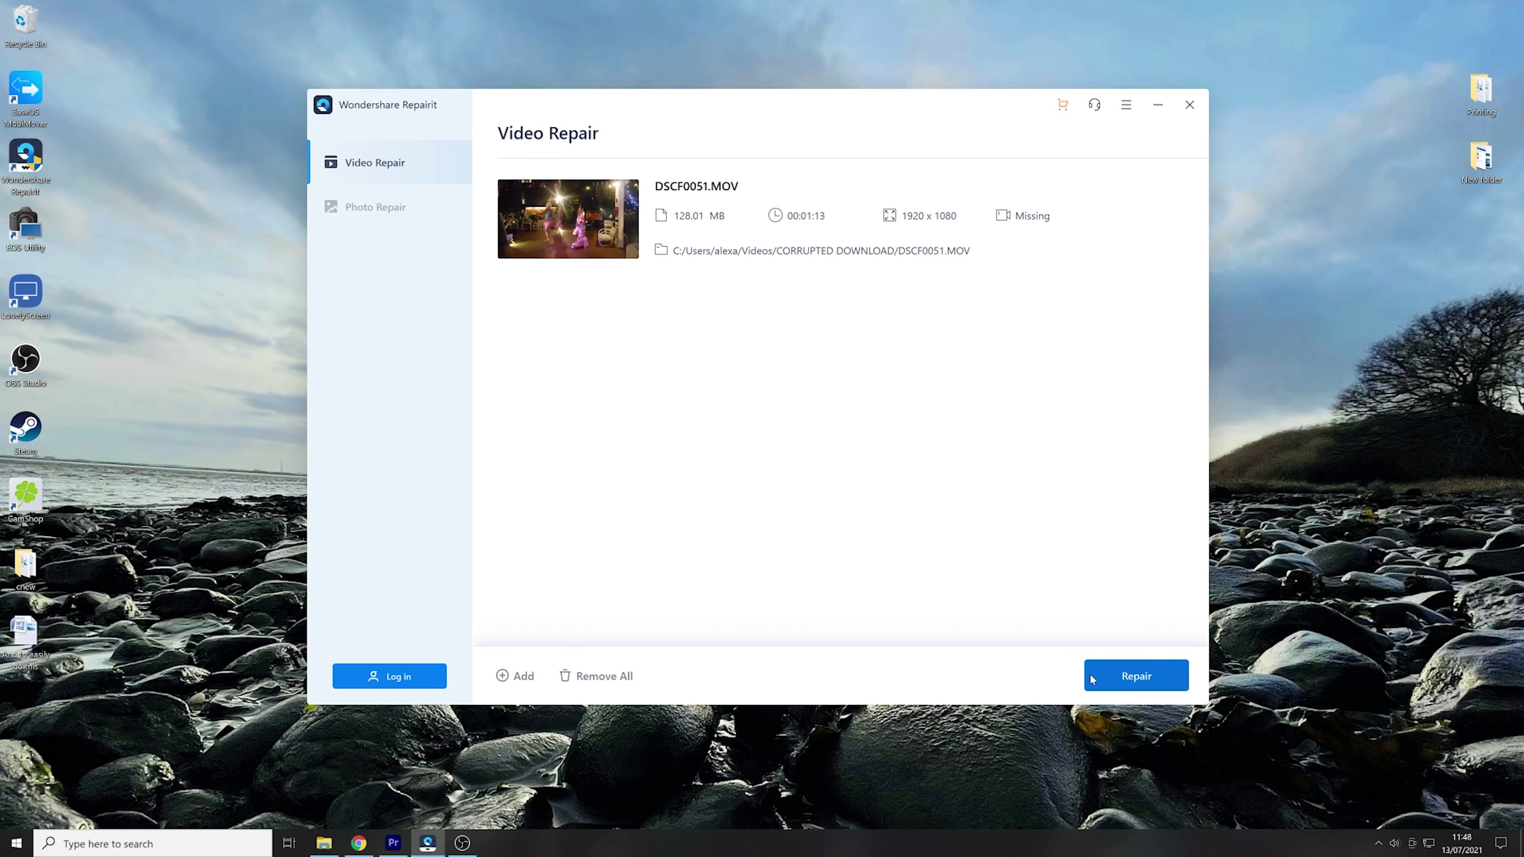
left_click(1100, 681)
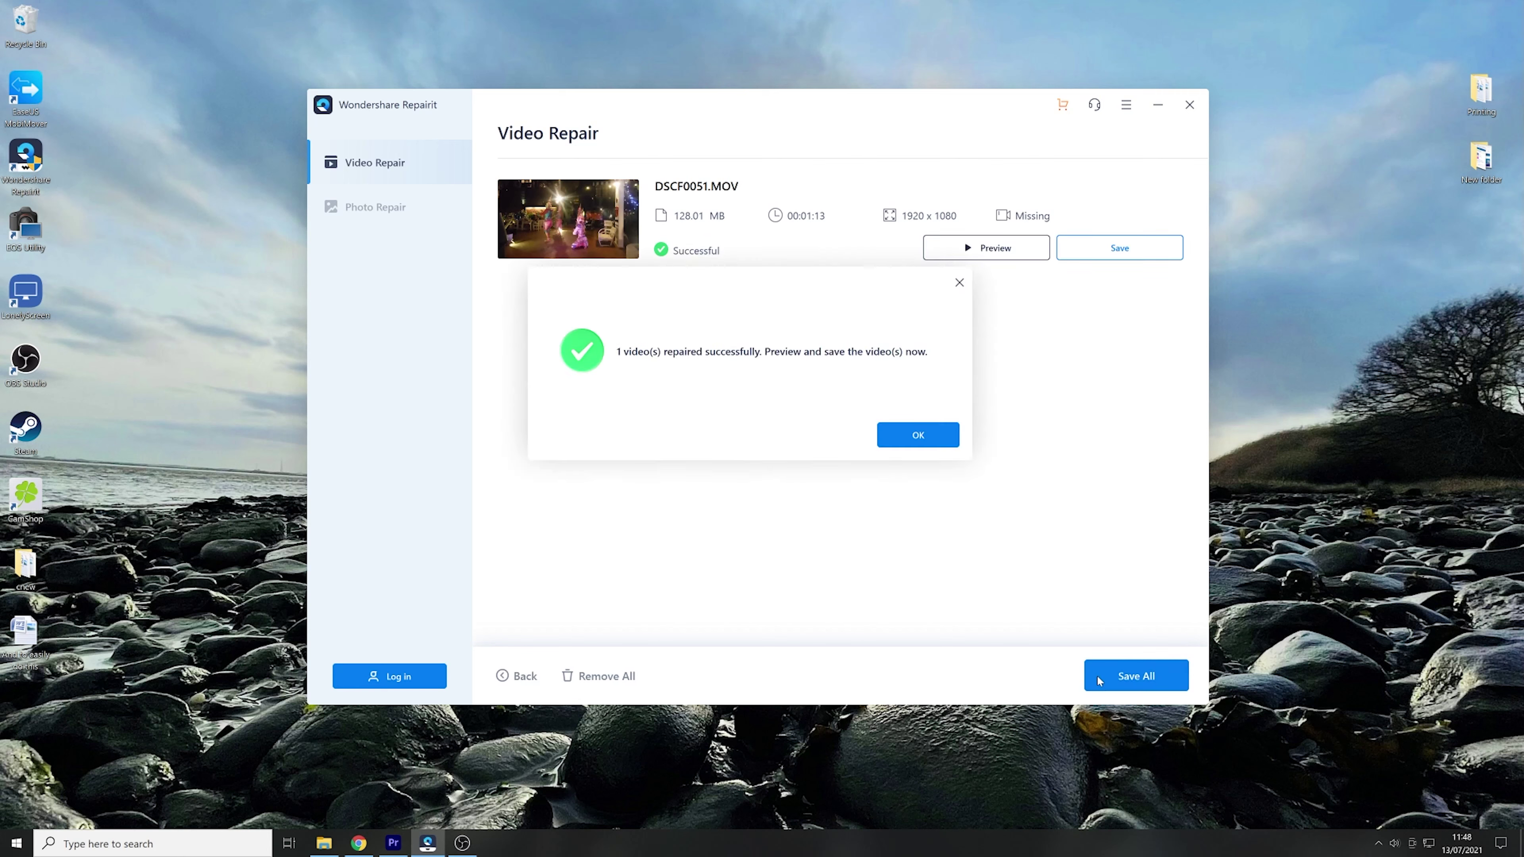
left_click(947, 443)
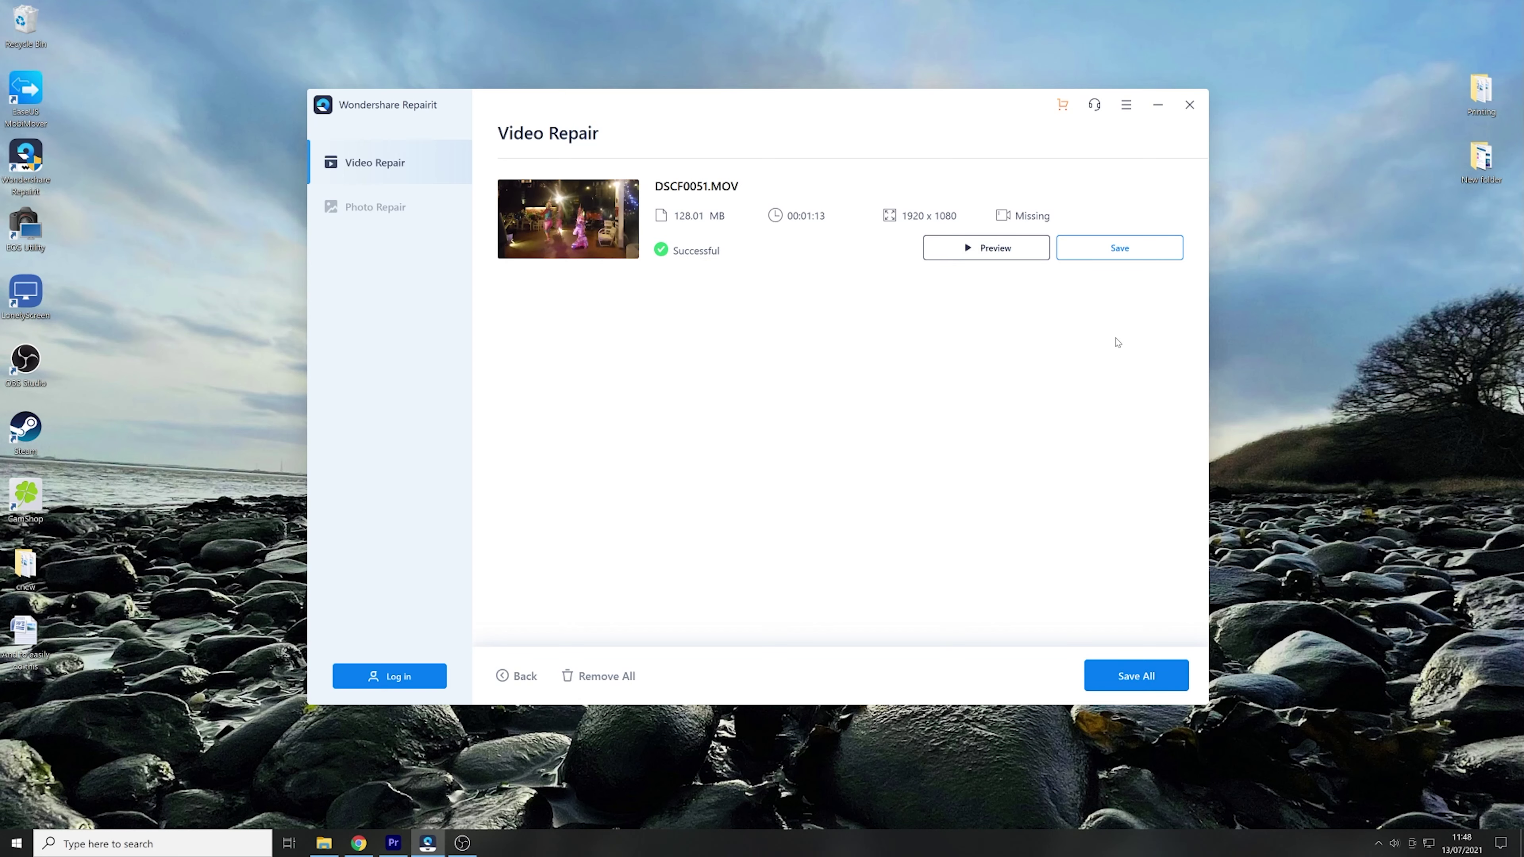